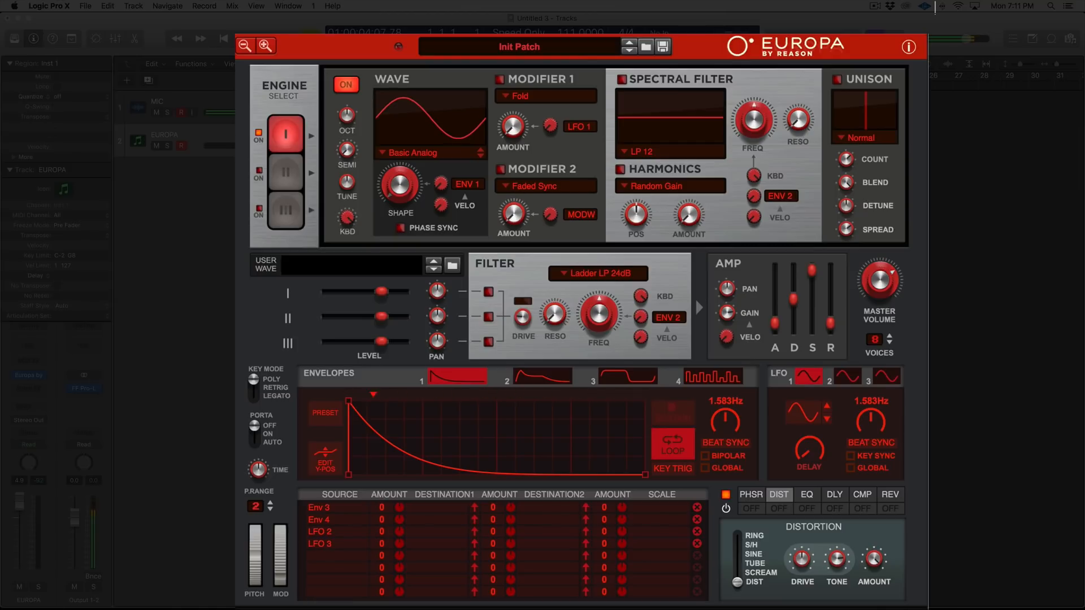
Look through the spectral filter types and harmonics modes of engine I, leaving both sections switched off.
click(621, 79)
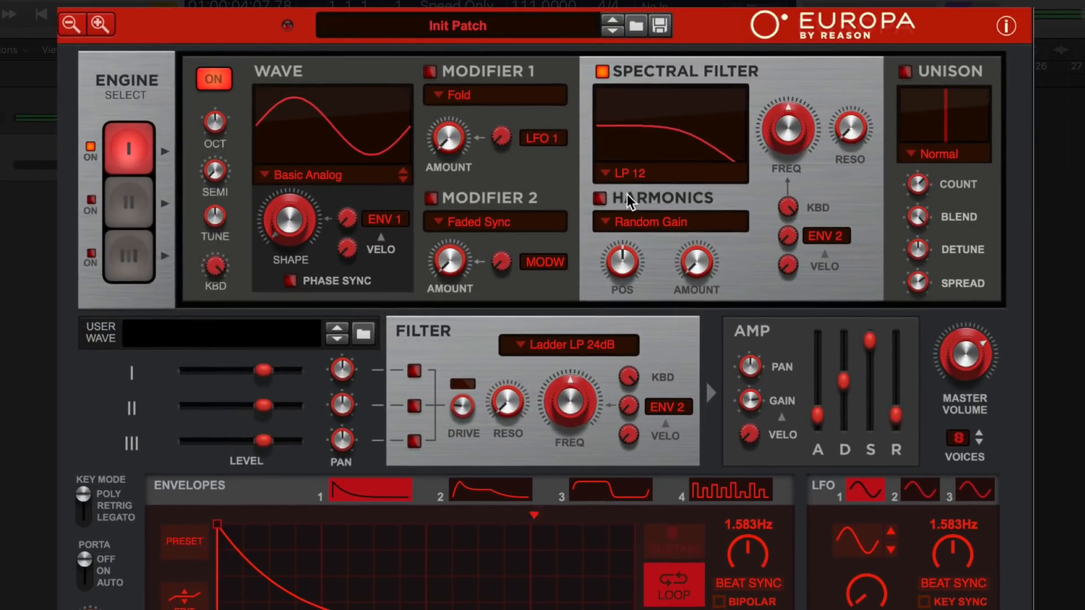
click(626, 174)
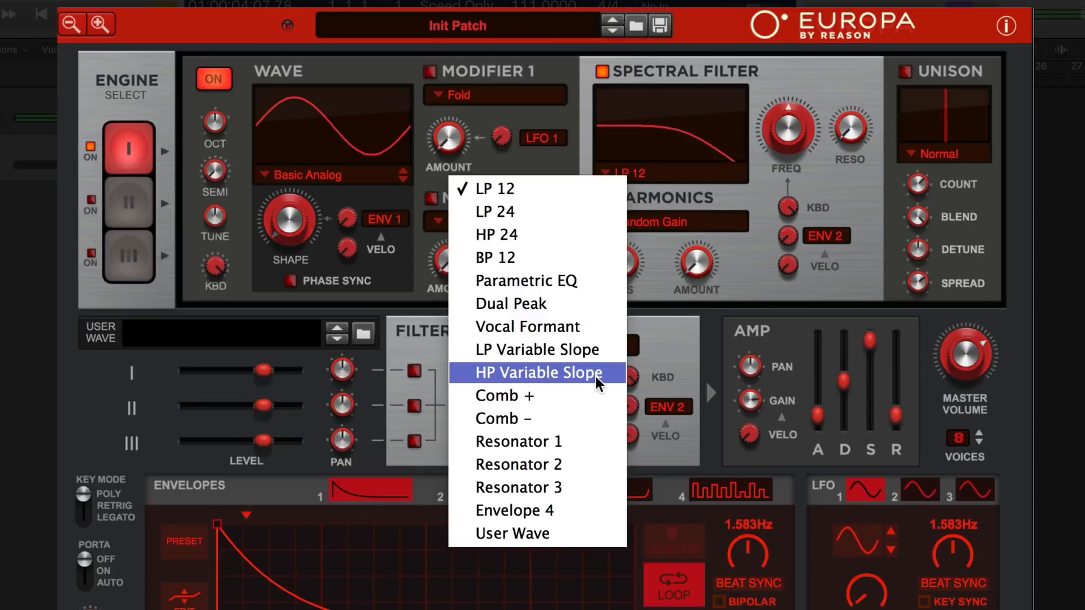
click(676, 301)
click(646, 226)
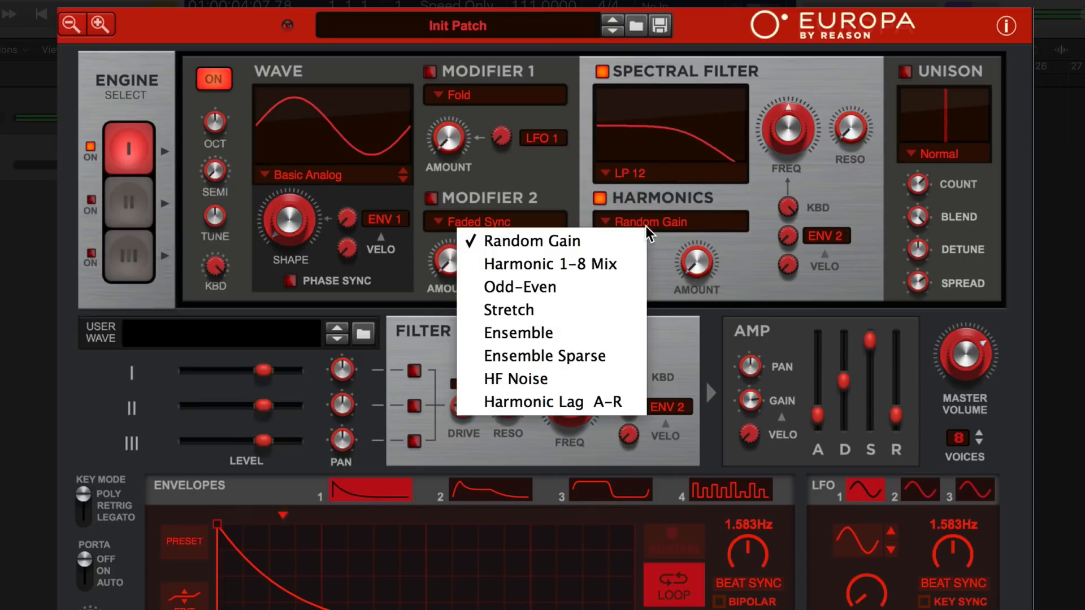
click(653, 209)
click(601, 72)
click(600, 197)
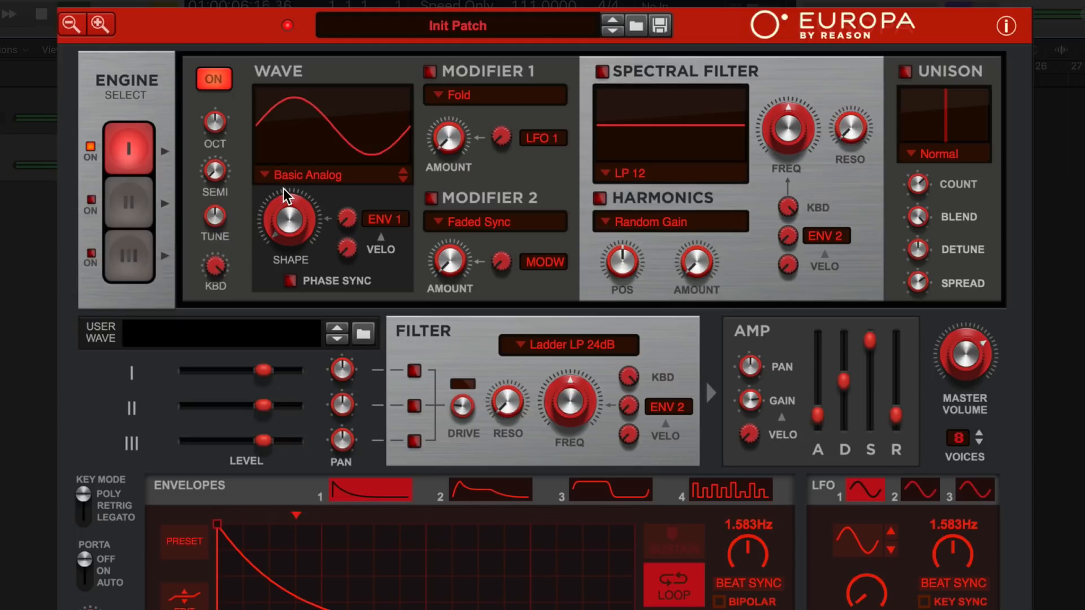
Sweep the shape of engine I's Basic Analog wave through its range, ending on a sawtooth waveform.
drag(281, 229, 279, 19)
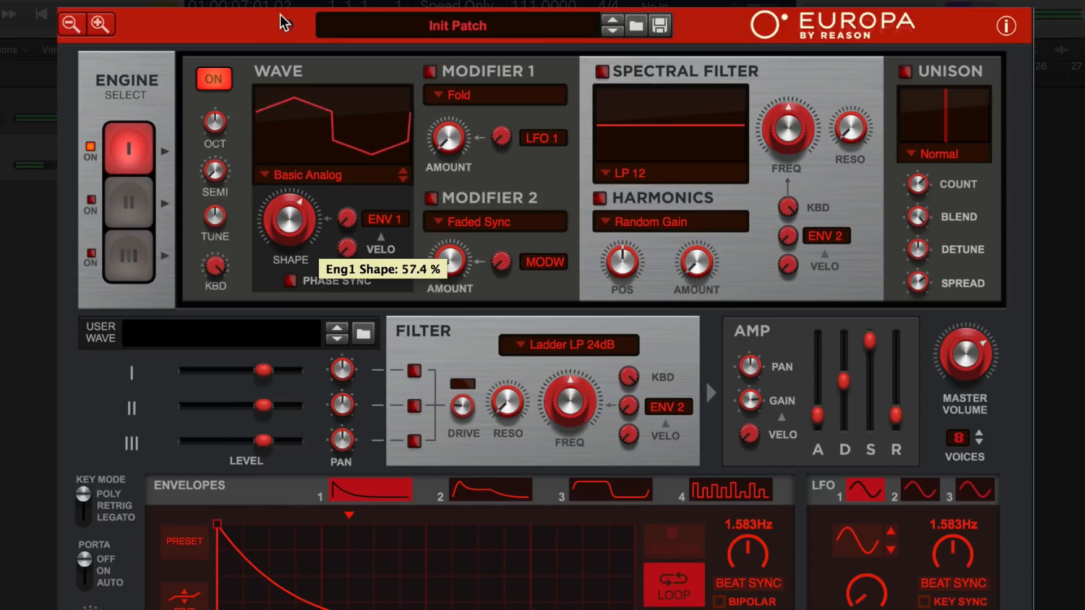
drag(288, 218, 289, 378)
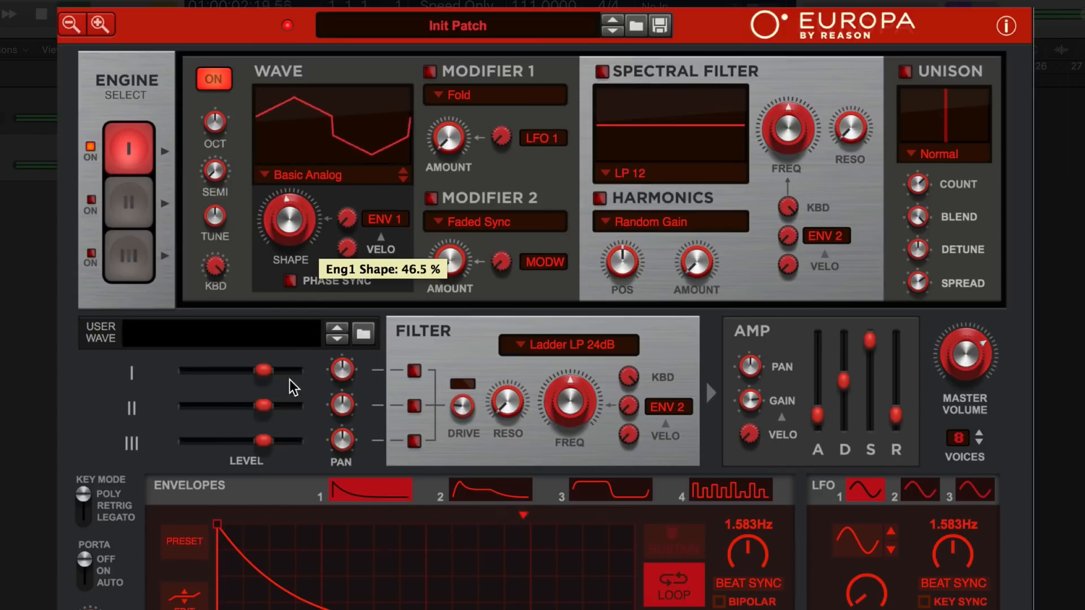
drag(291, 243, 257, 159)
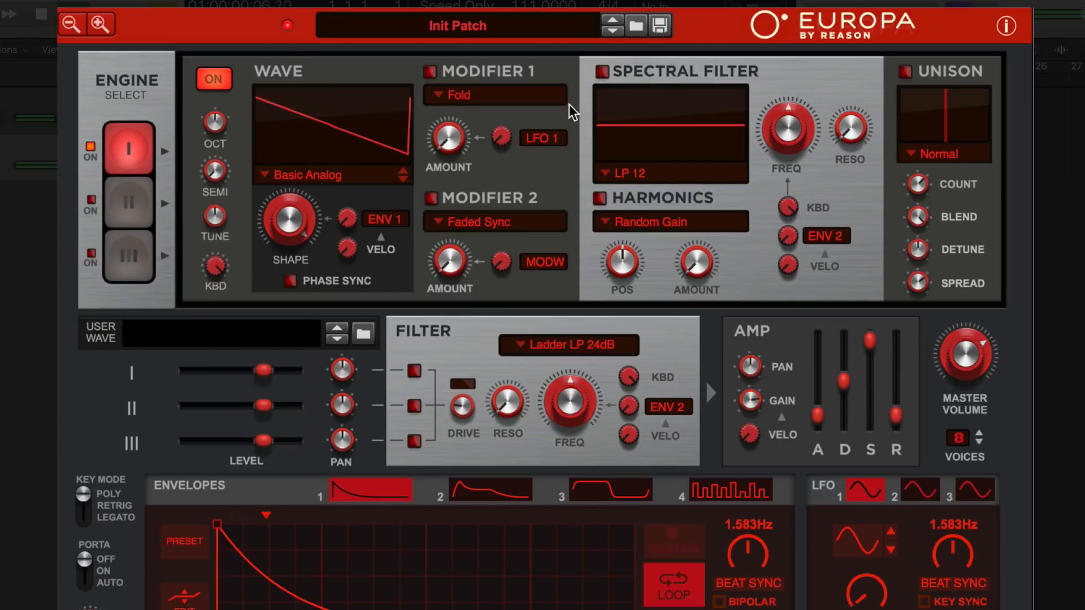
Turn on engine I's spectral filter as Resonator 1 and lower the master volume.
click(602, 71)
click(640, 172)
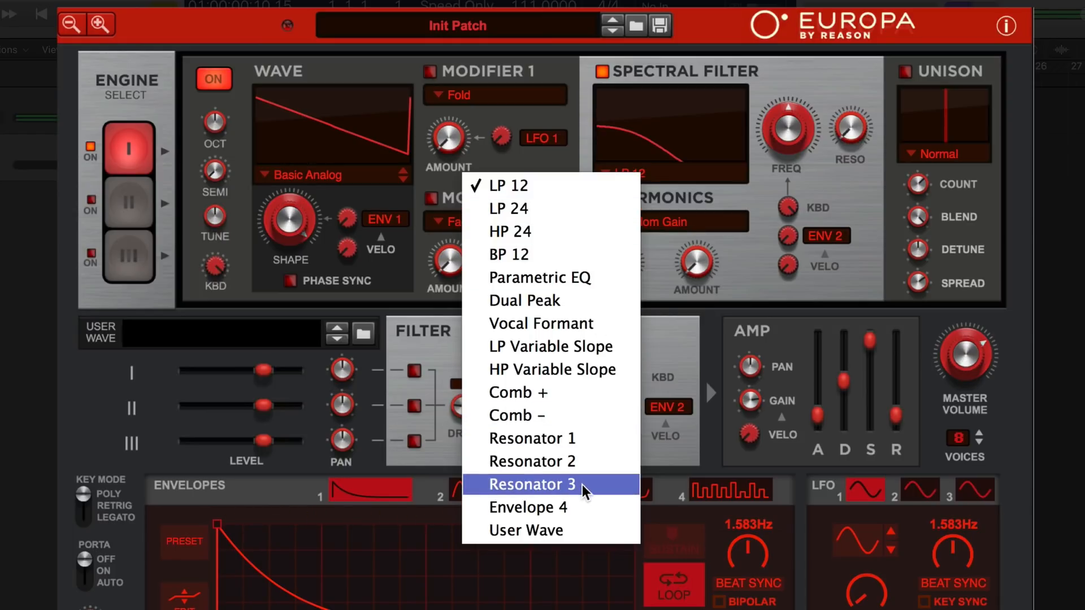
click(582, 438)
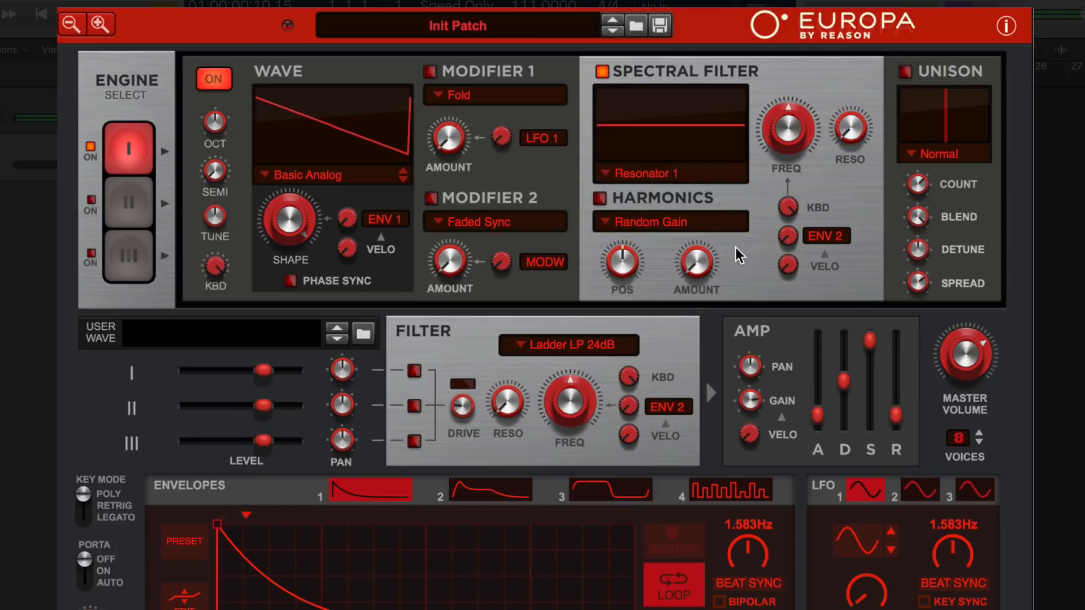
drag(961, 431, 959, 424)
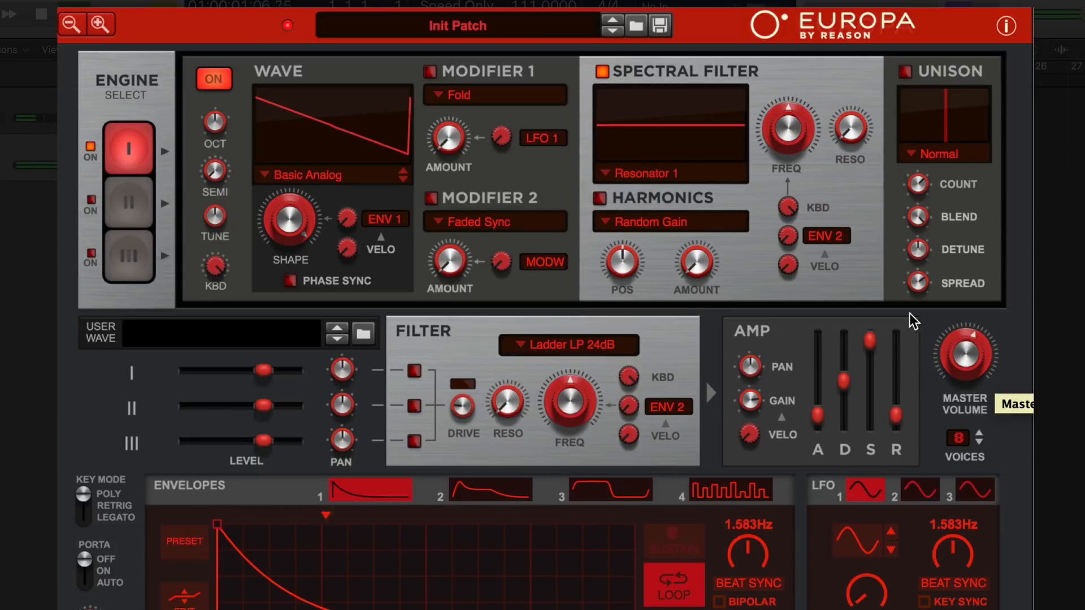
Raise the resonance of the Resonator 1 spectral filter and sweep its frequency down.
drag(853, 128, 846, 19)
drag(787, 141, 787, 193)
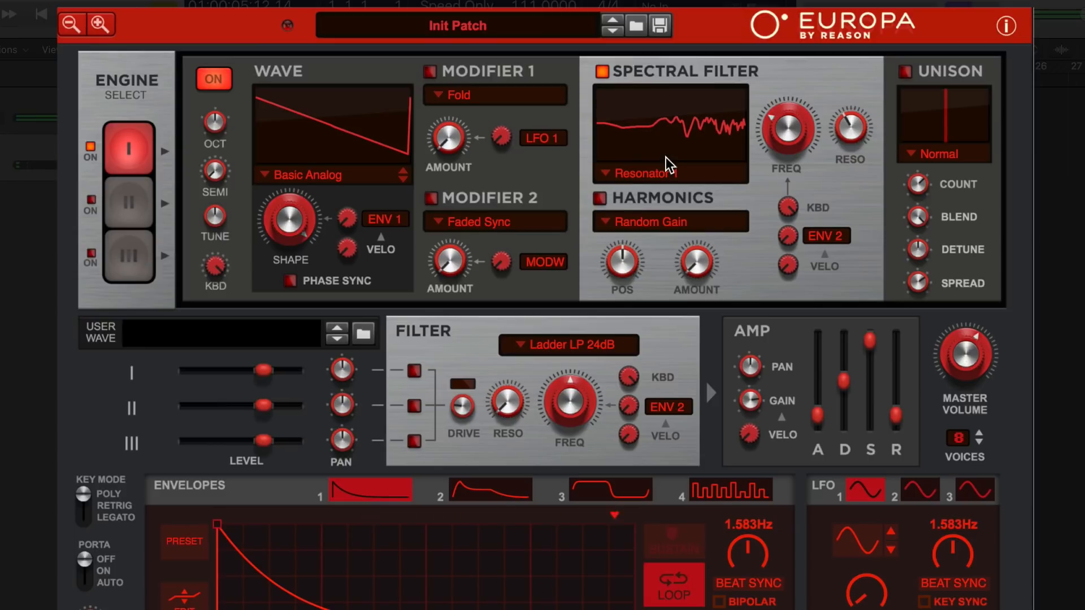
drag(786, 131, 798, 165)
Turn on engine I's harmonics in Odd-Even mode and lower the spectral filter frequency to about 9%.
click(600, 197)
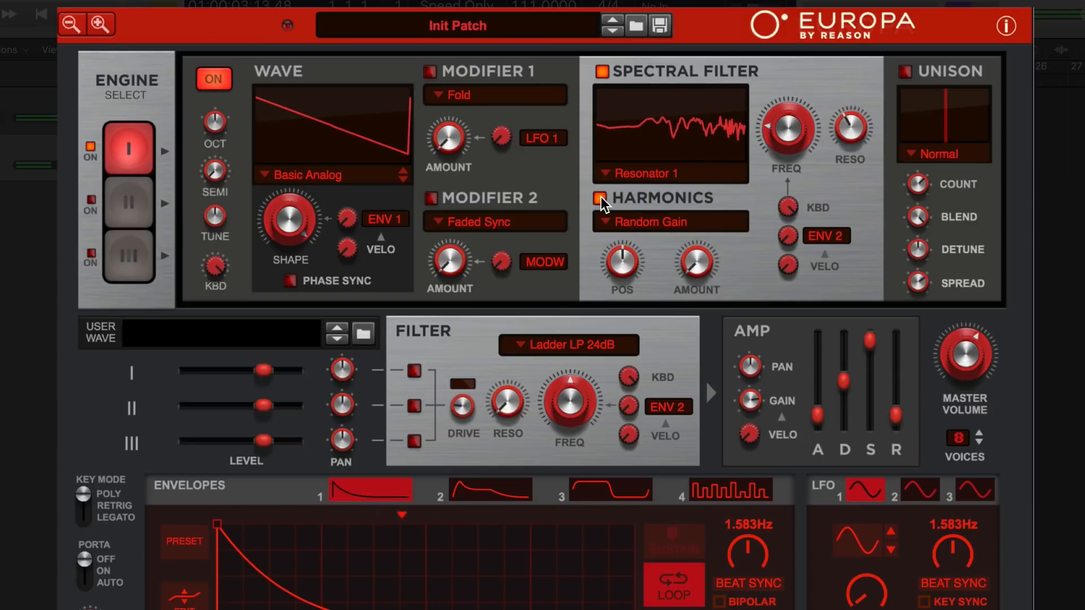
click(605, 224)
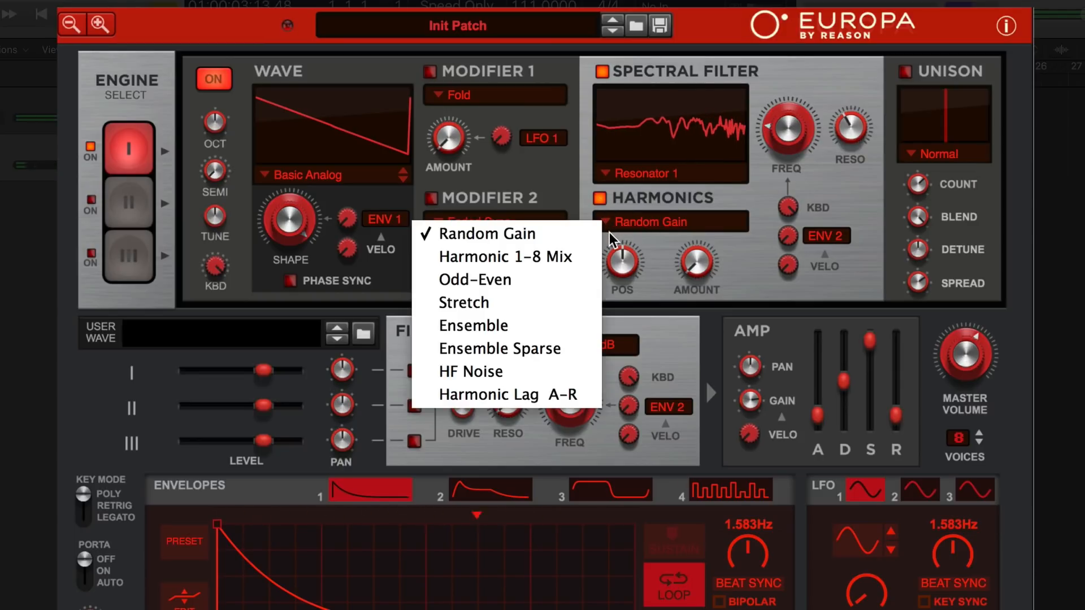
click(544, 288)
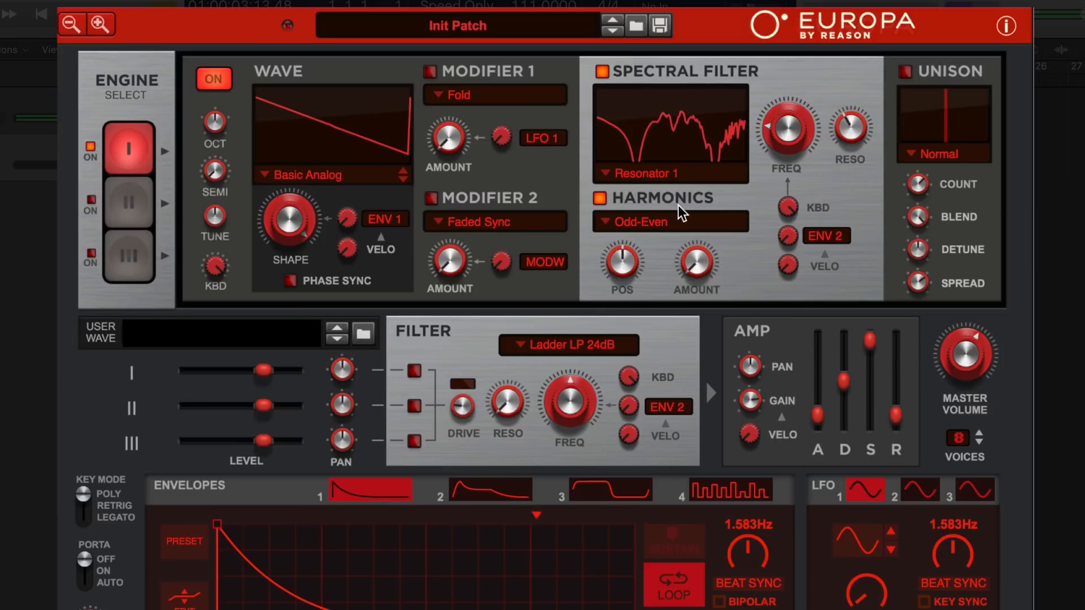
drag(784, 148, 791, 172)
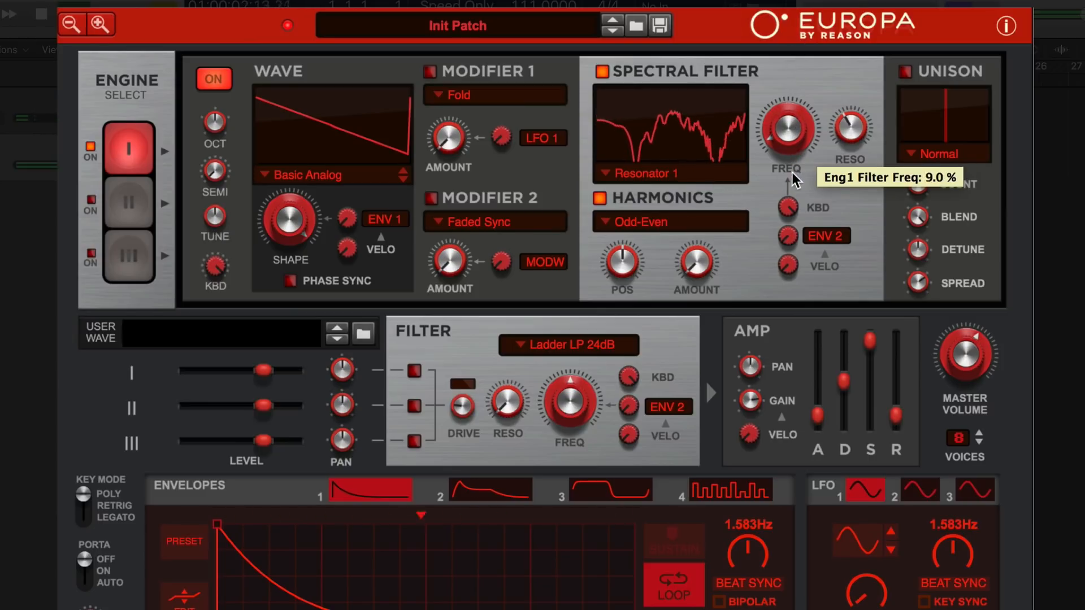
Set engine I's harmonics mode to Ensemble and readjust the spectral filter's frequency and resonance.
click(619, 224)
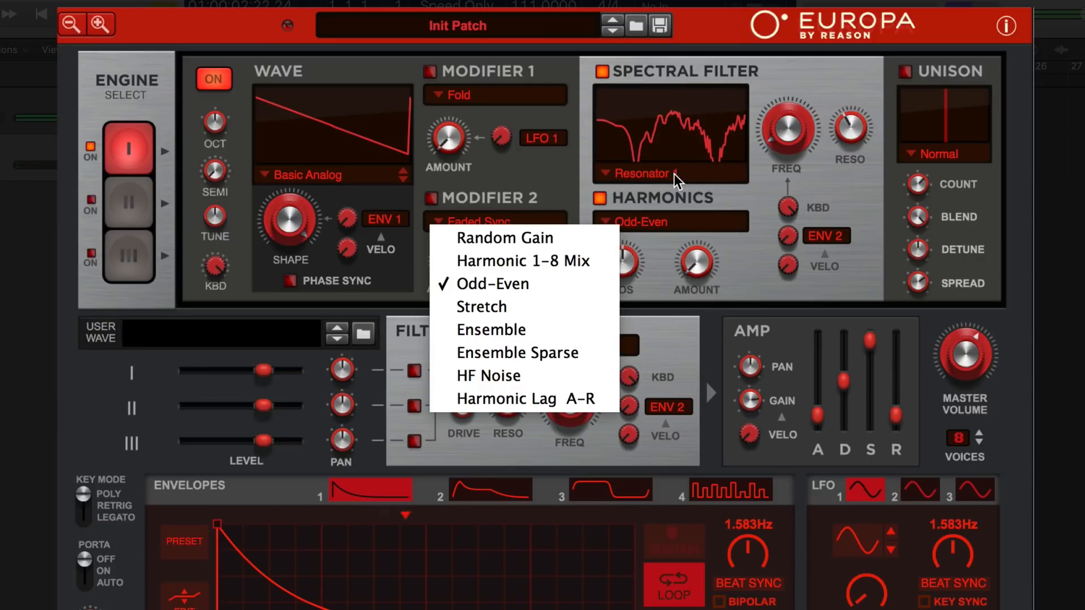
click(553, 330)
drag(788, 135, 791, 113)
drag(847, 136, 855, 215)
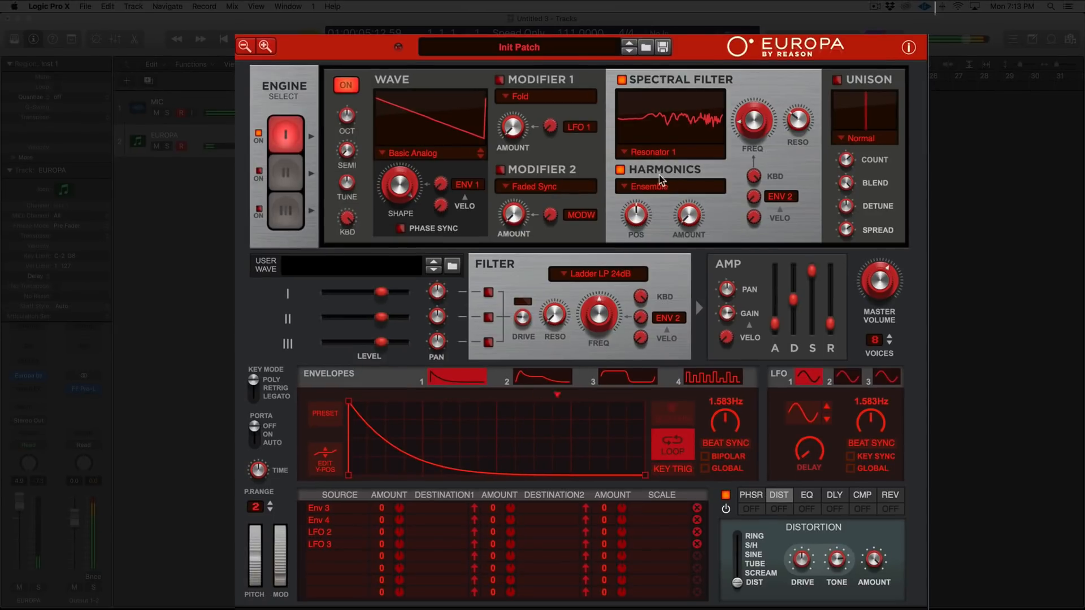
View the harmonics modes and the settings of engines II and III, and return to engine I.
click(648, 194)
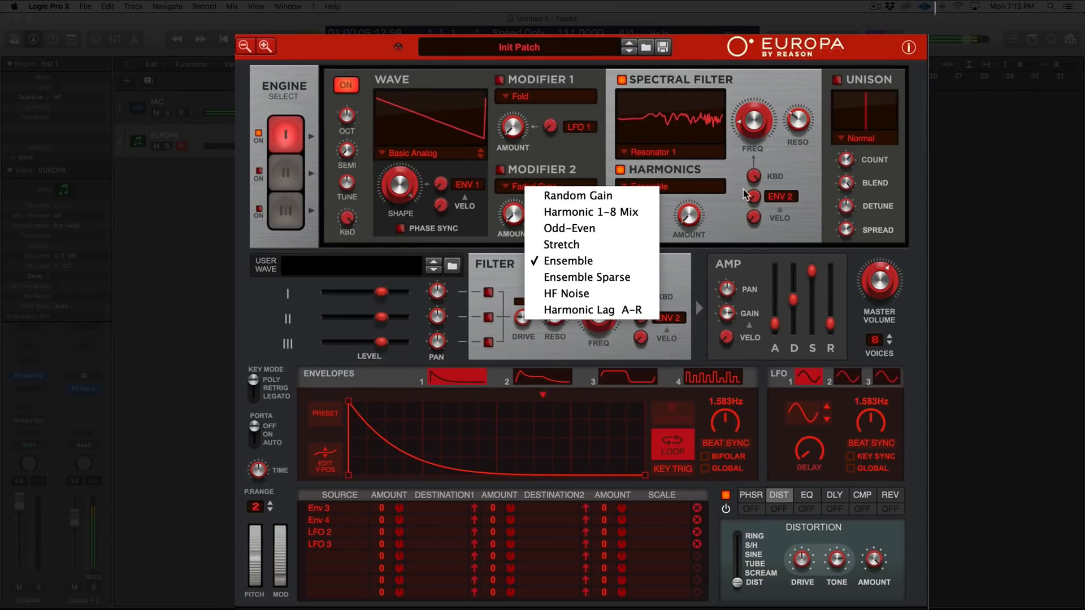
click(720, 208)
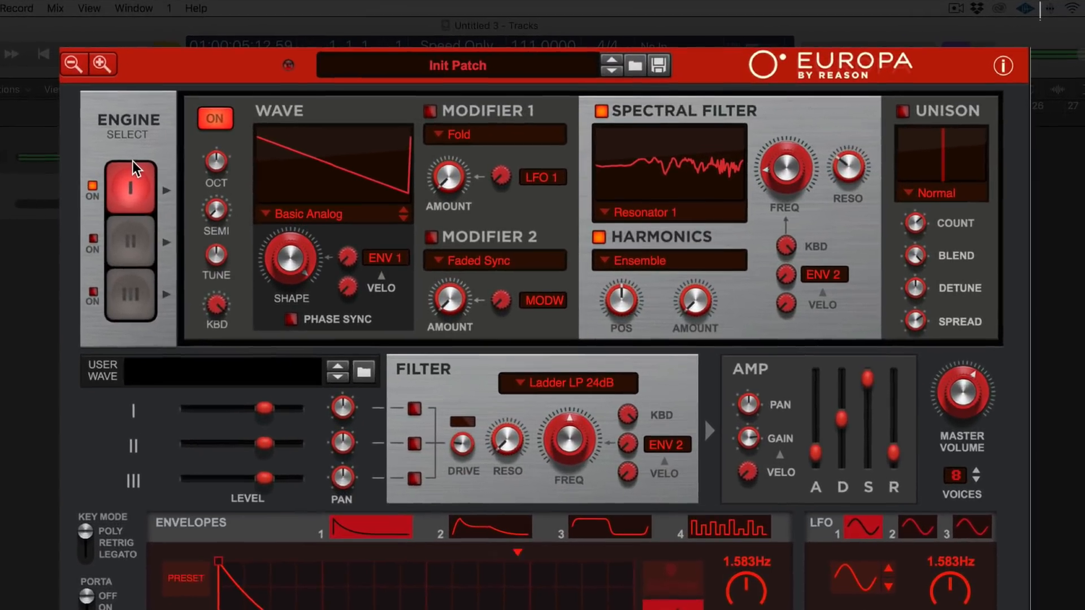
click(226, 191)
click(226, 187)
click(144, 254)
click(142, 308)
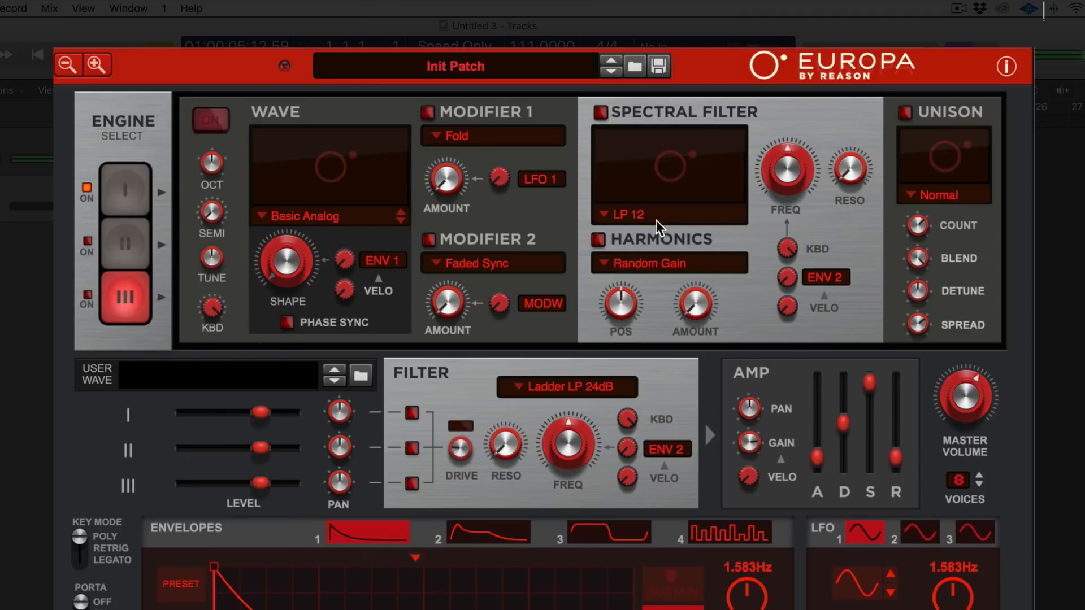
click(121, 189)
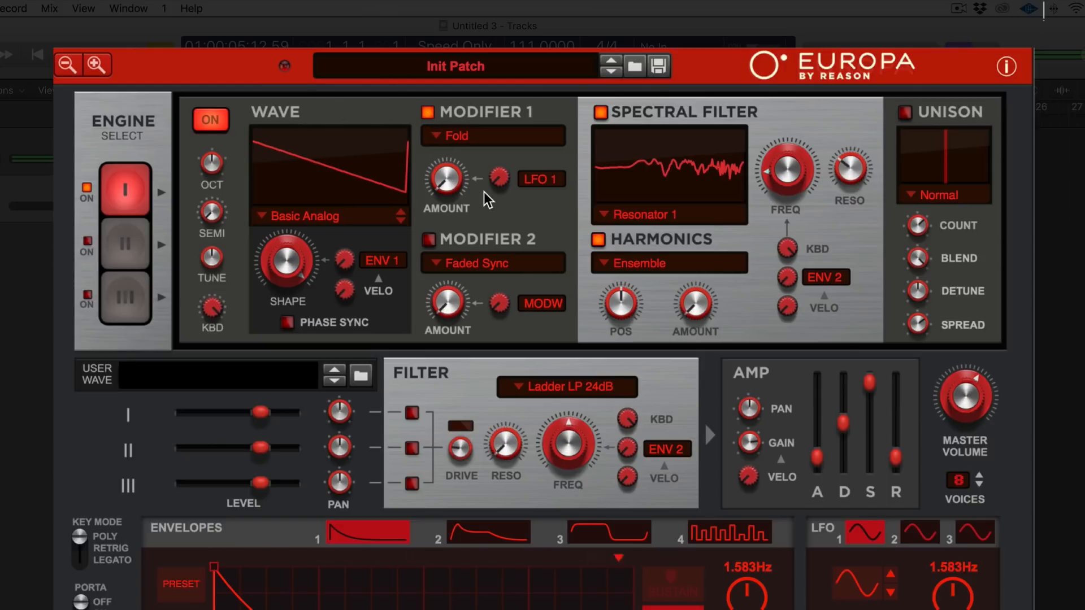
With the spectral filter off, turn on engine I's Modifier 1 as Hard Sync and raise its amount.
click(466, 135)
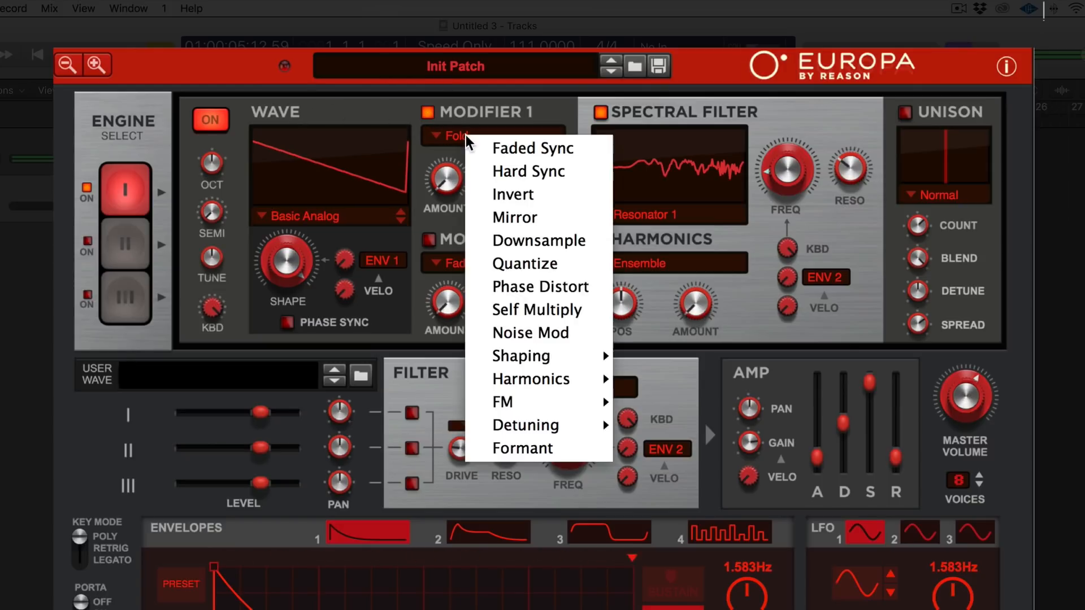
click(518, 175)
click(600, 112)
drag(450, 179, 459, 62)
Try the Quantize type in Modifier 1 and sweep its amount down.
click(481, 135)
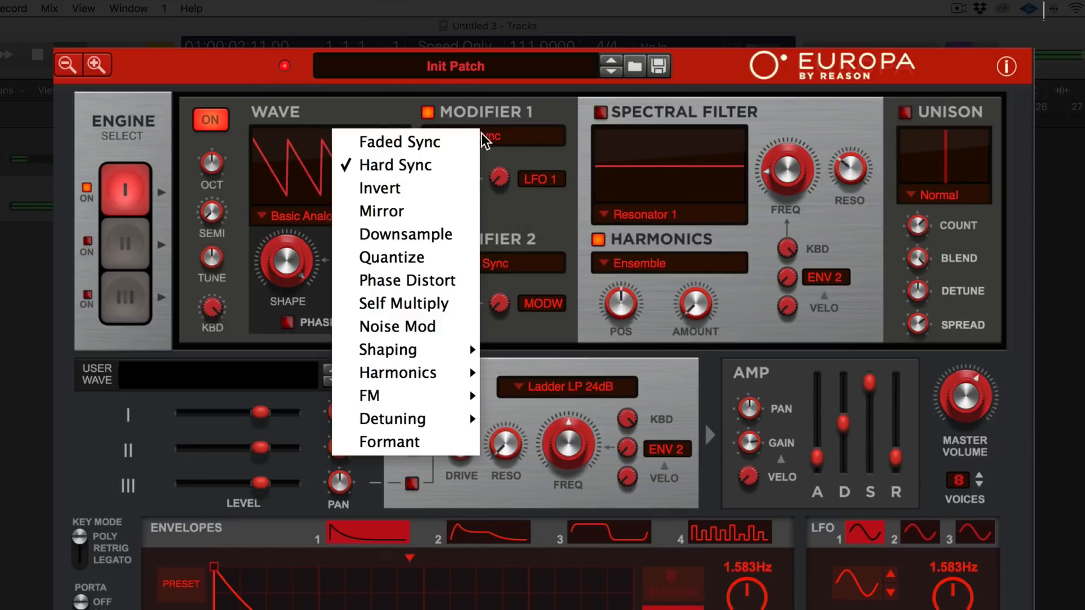
click(465, 252)
drag(452, 208, 470, 304)
Set engine I's Modifier 1 to FM Ratio 2:1 and adjust its amount.
click(472, 142)
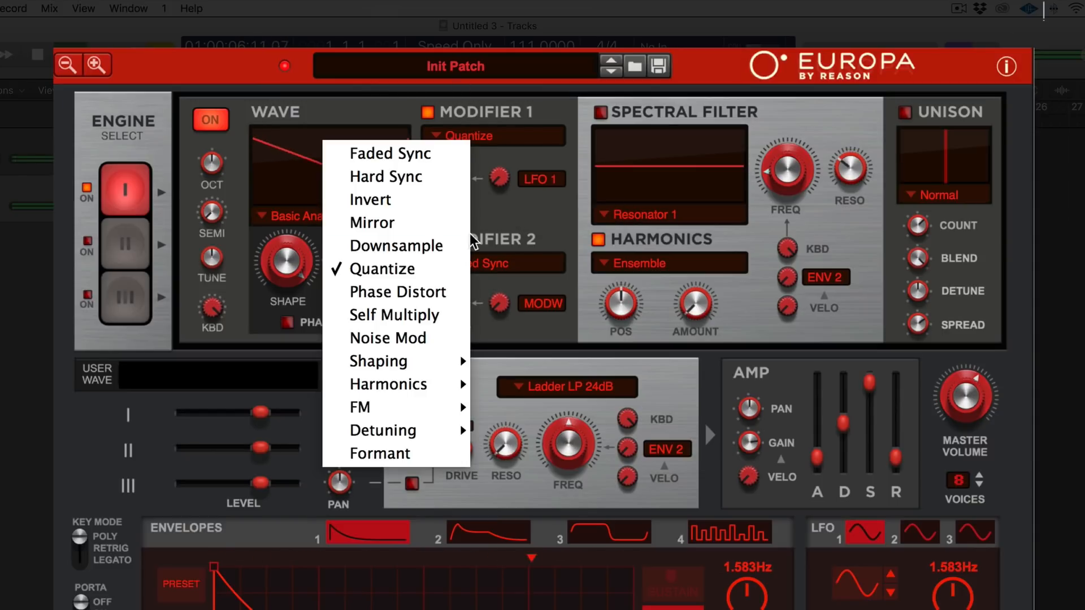
mouse_move(441, 407)
click(535, 382)
drag(446, 178, 442, 143)
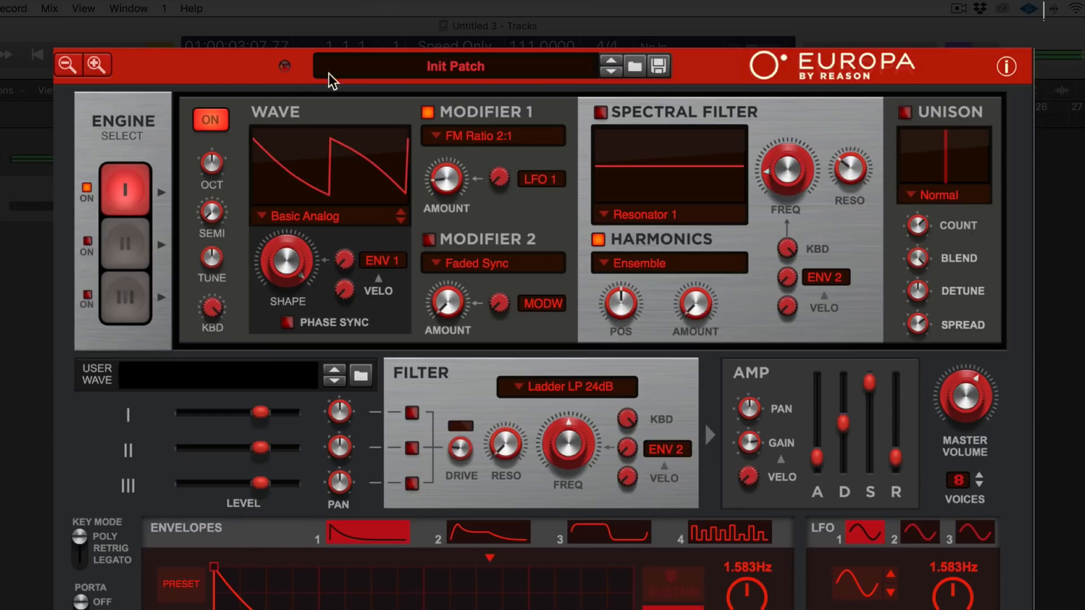
With the spectral filter back on, raise engine I's Modifier 1 amount and lower its octave.
click(601, 111)
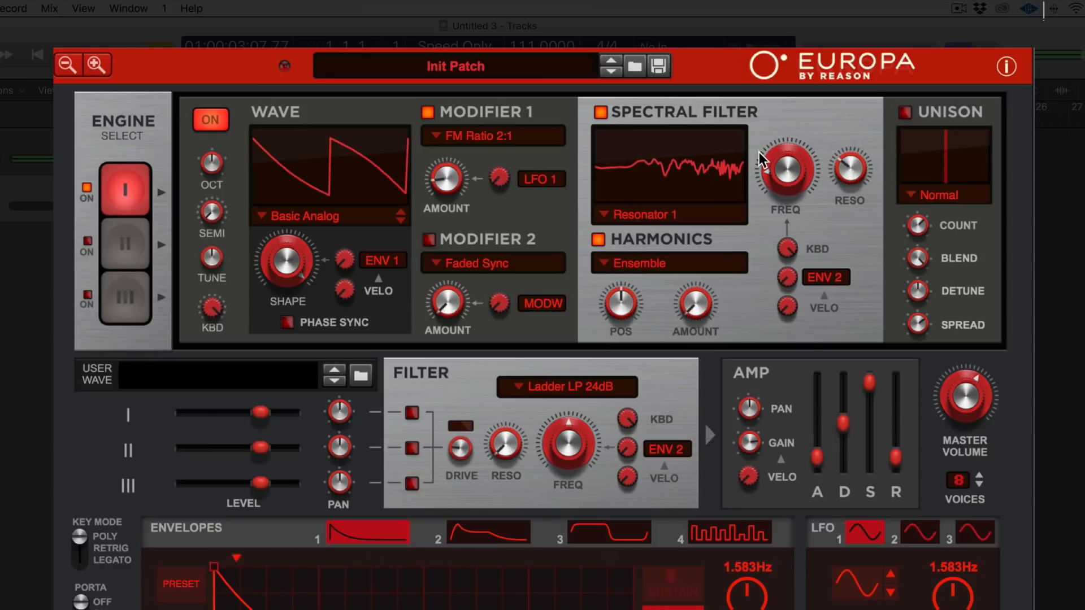
drag(448, 159, 448, 136)
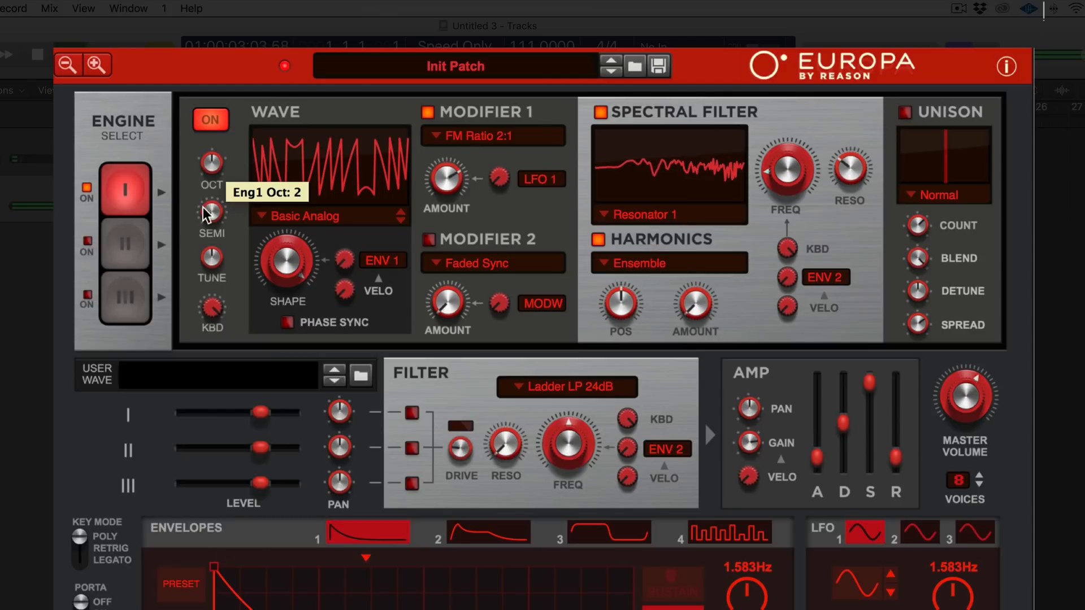
drag(212, 163, 226, 269)
Adjust the spectral filter frequency and set engine I's harmonics mode to Odd-Even.
drag(773, 170, 789, 189)
click(702, 267)
click(637, 322)
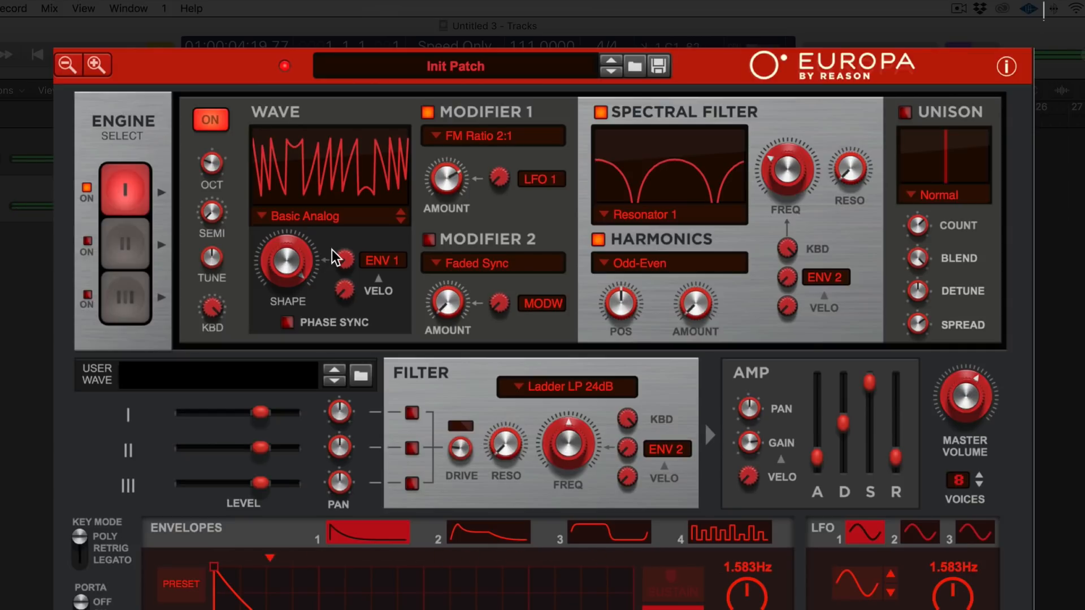
Lower engine I's Modifier 1 amount and change its modulation source to Envelope 2.
drag(446, 179, 449, 222)
mouse_move(499, 178)
mouse_down()
mouse_move(505, 159)
mouse_move(490, 161)
mouse_up()
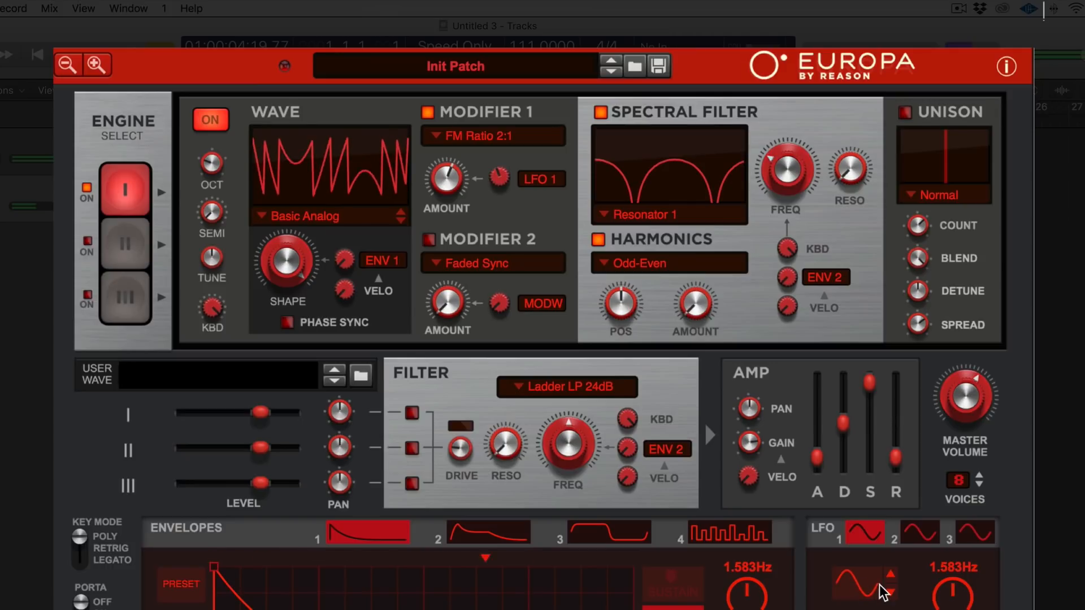
drag(496, 173, 490, 253)
click(542, 180)
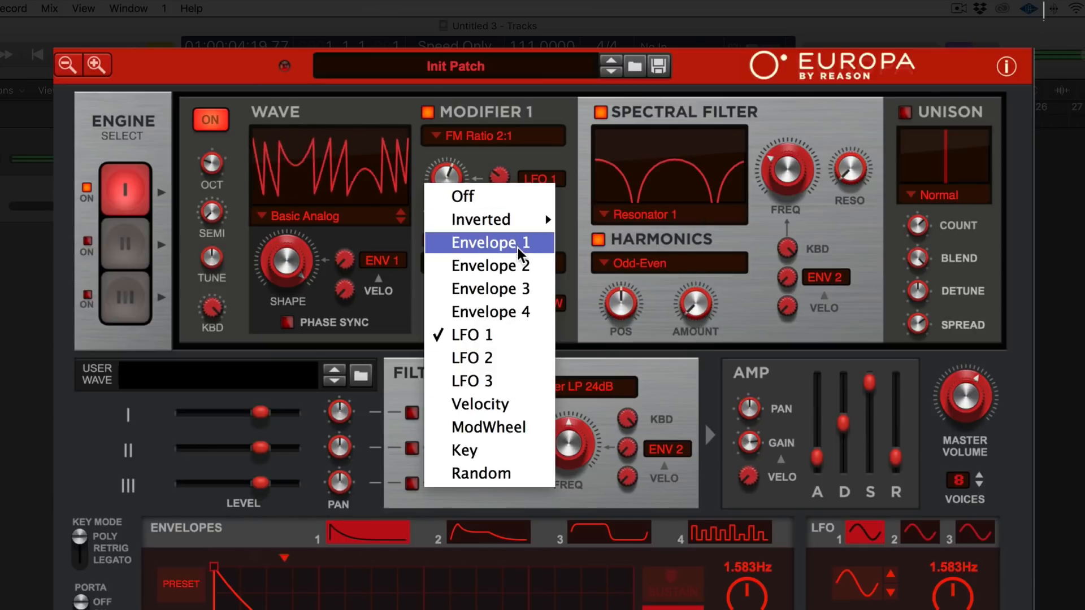
click(540, 266)
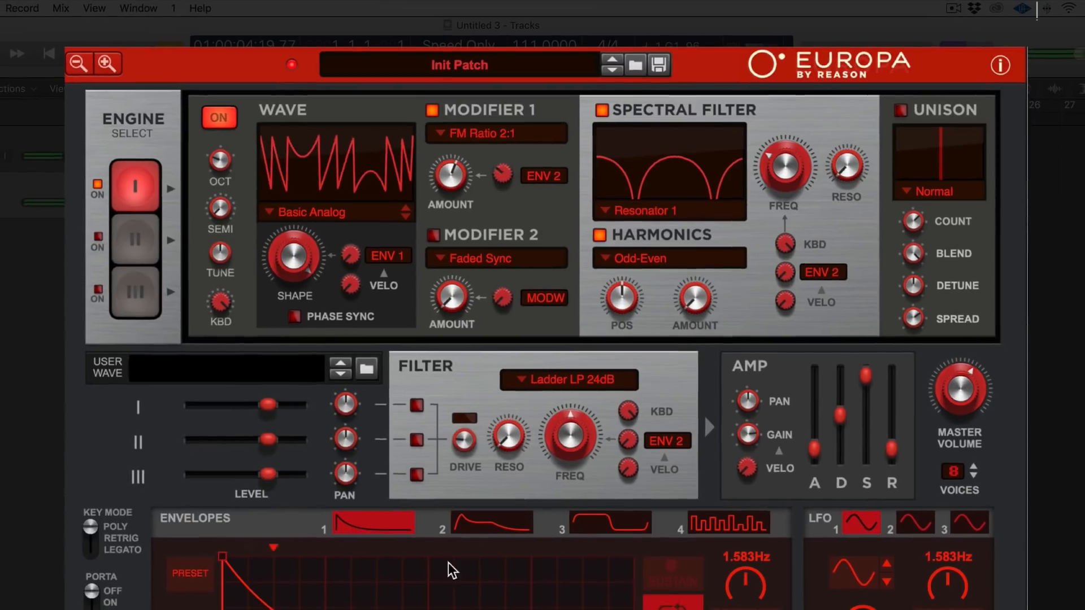
Reshape Envelope 2 with its peak at the start and a low sustain, and raise its modulation of Modifier 1.
click(488, 532)
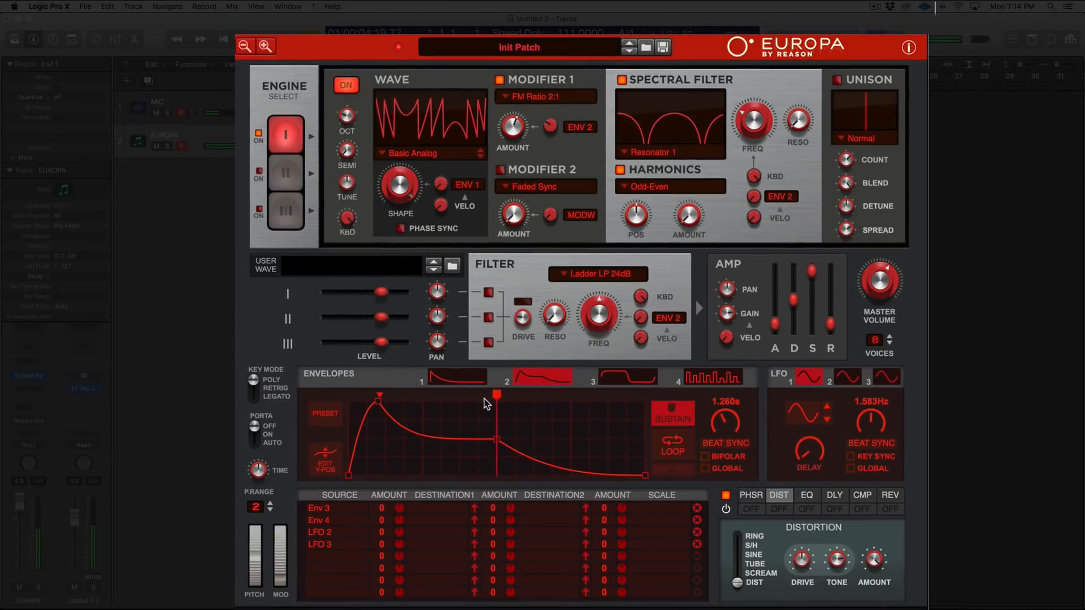
drag(370, 411, 340, 411)
drag(488, 429, 488, 461)
mouse_move(550, 126)
drag(550, 125, 513, 213)
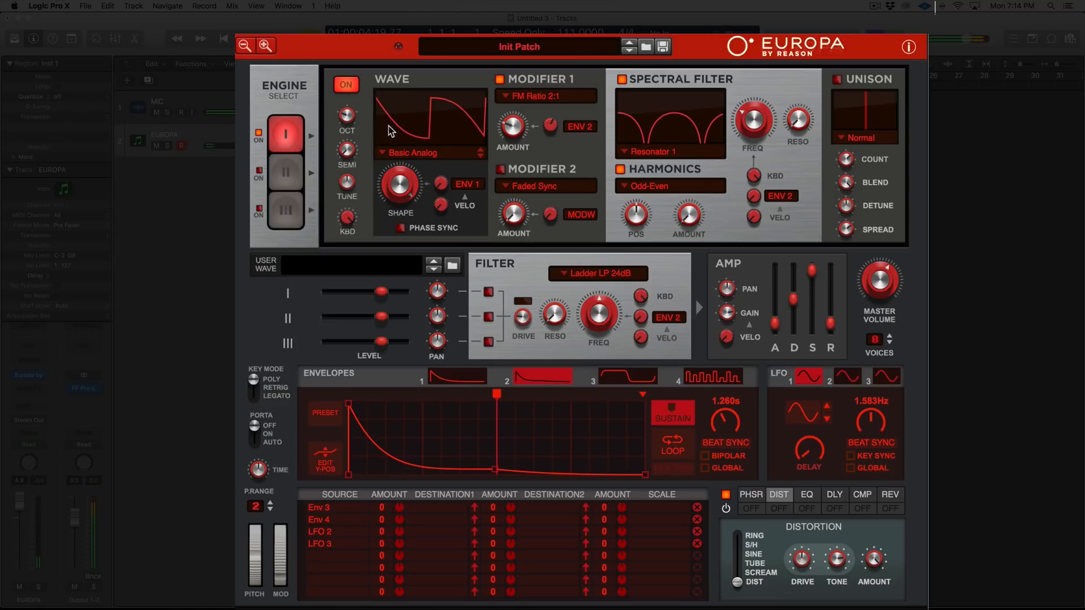
Look through the Modifier 2 types and engine II's settings, and return to engine I.
click(527, 185)
click(534, 191)
click(515, 187)
click(481, 203)
click(296, 177)
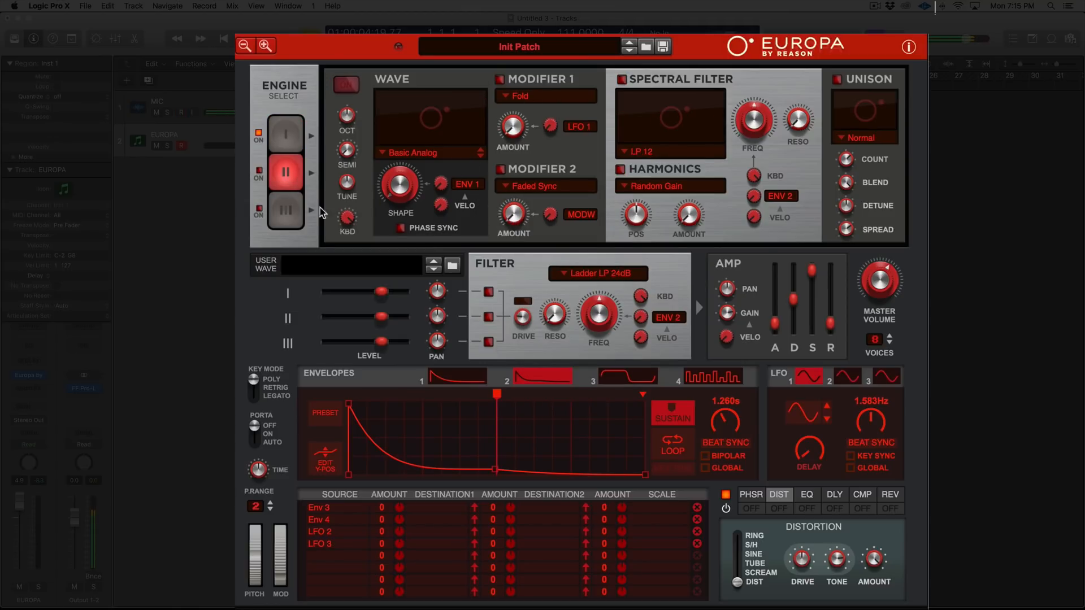
click(285, 134)
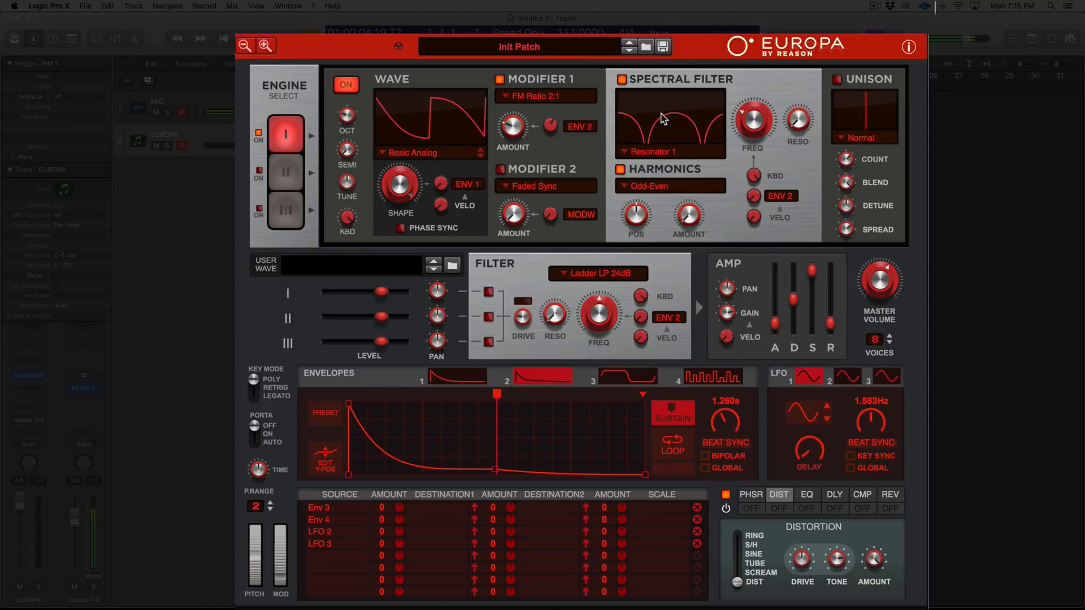
Reload the Init Patch and compare engine I's sawtooth wave with unison off and on.
click(524, 48)
click(318, 60)
click(836, 79)
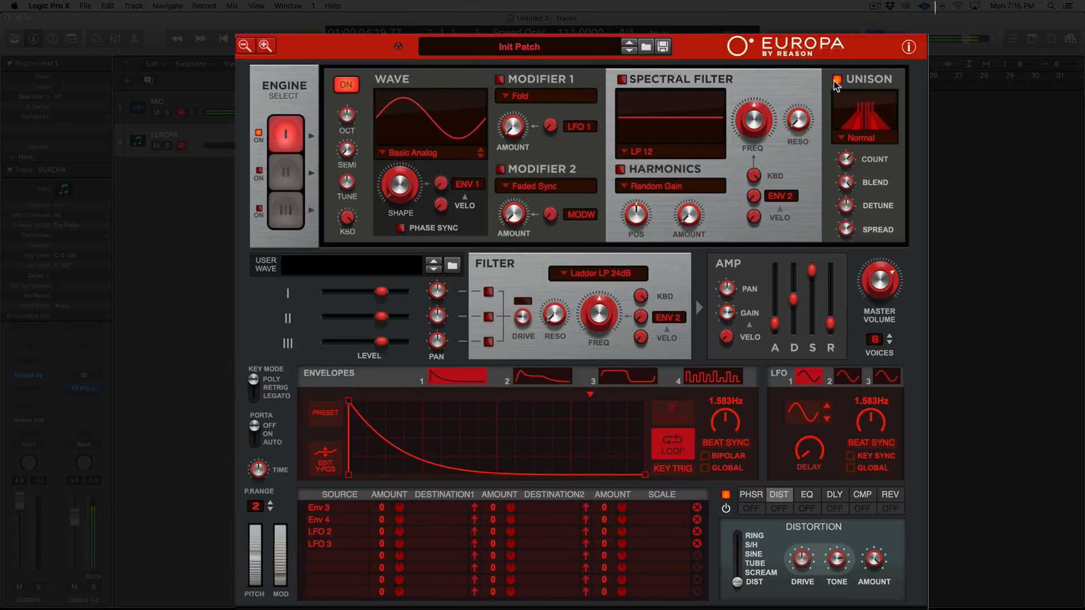
drag(399, 185, 400, 161)
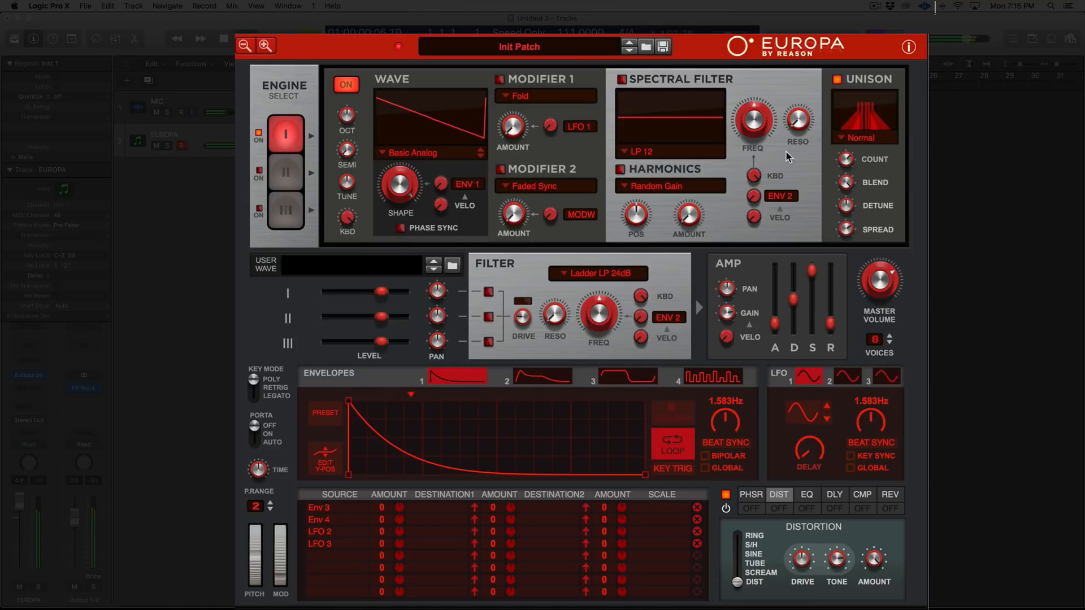
click(836, 79)
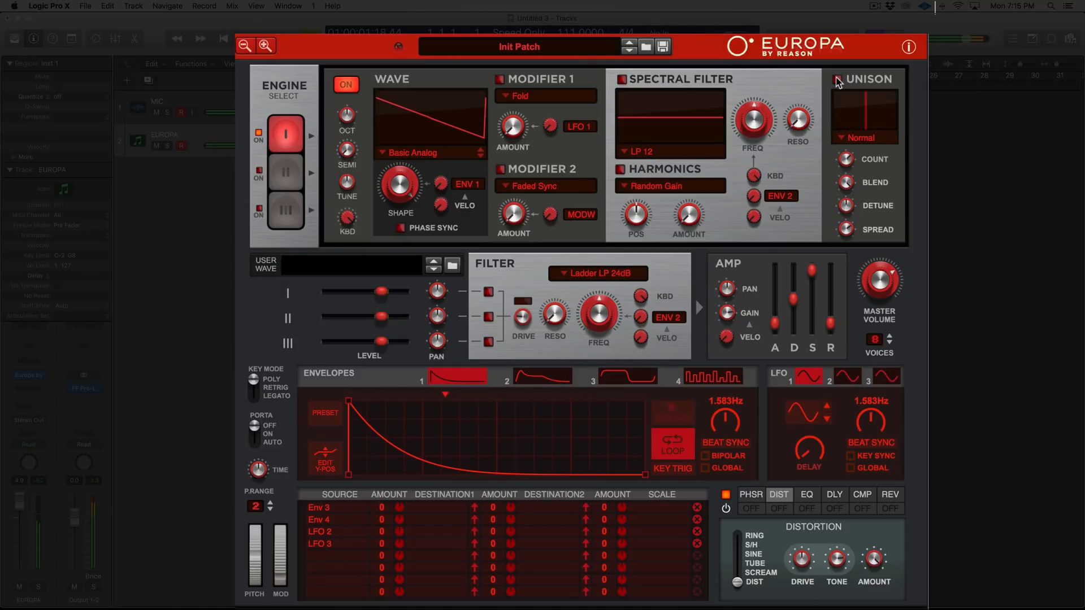
click(838, 81)
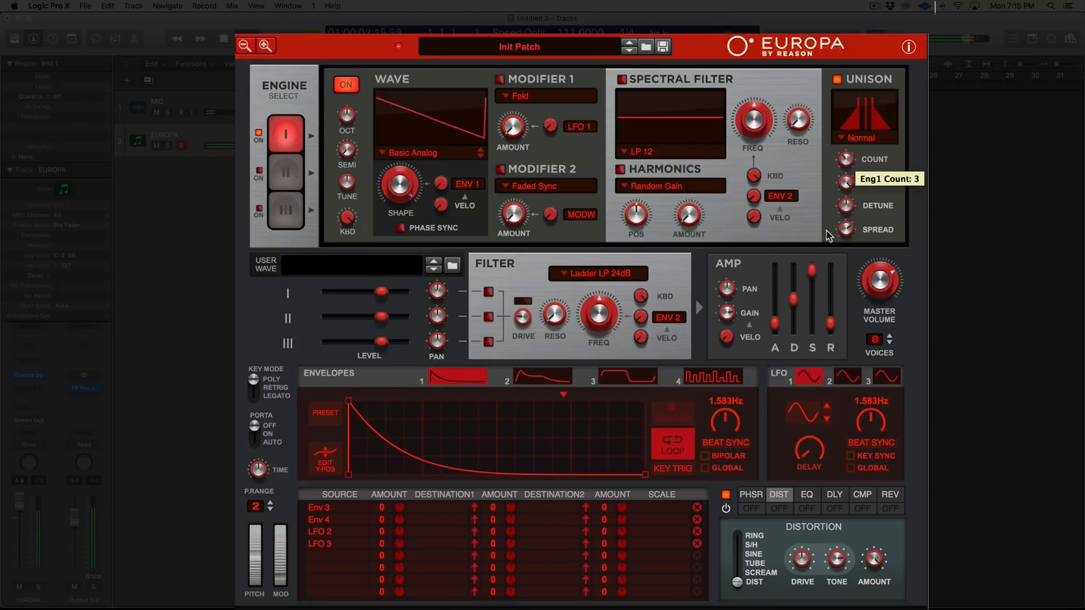
Vary engine I's unison count and detune amount.
drag(829, 236, 829, 165)
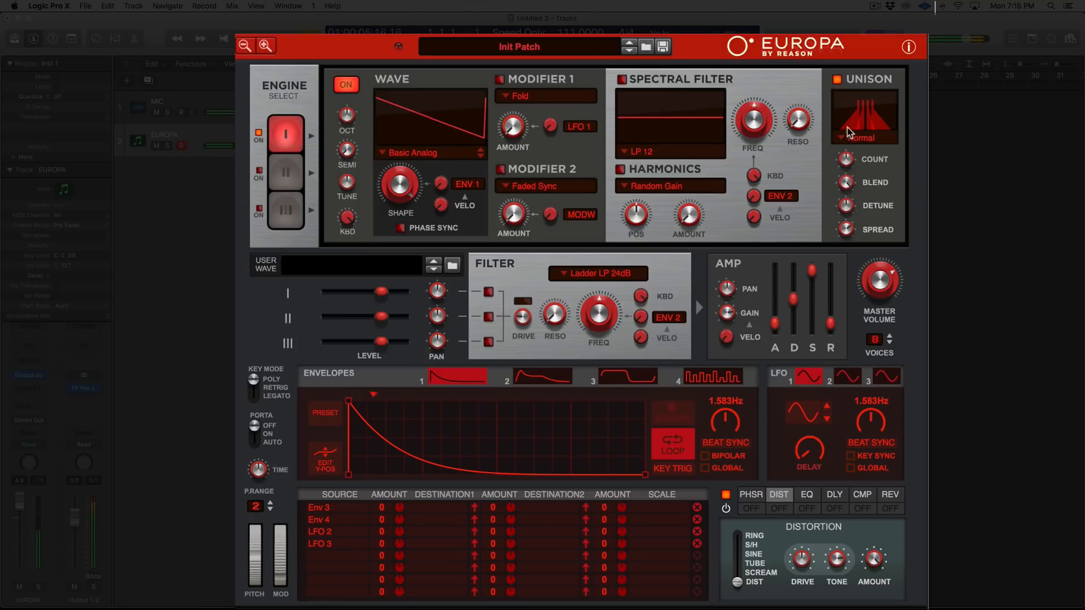
drag(828, 174, 851, 223)
mouse_move(851, 164)
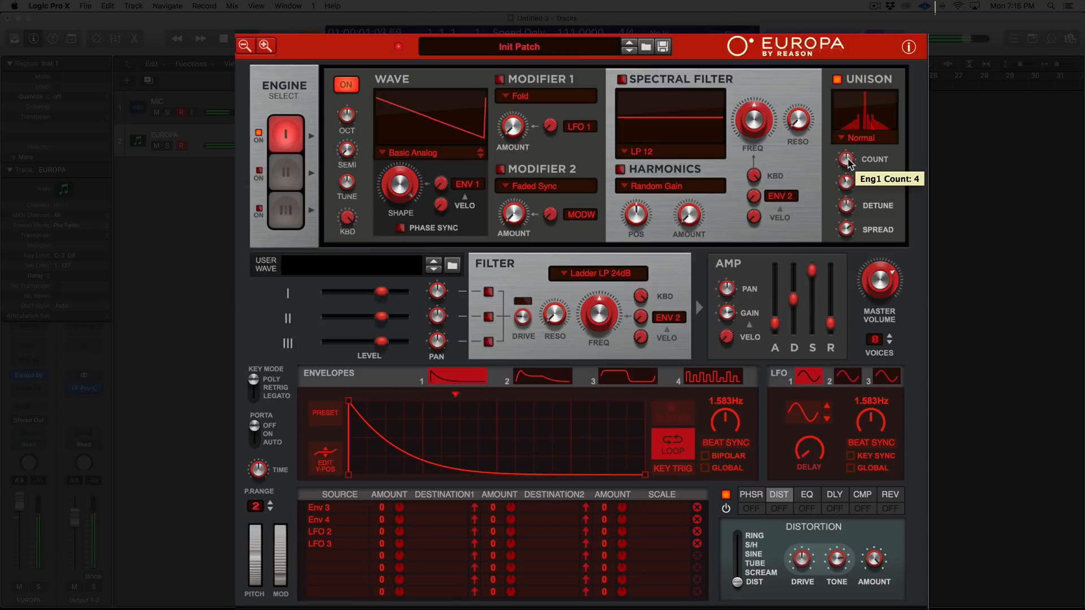
drag(848, 205, 848, 268)
Turn on engine I's spectral filter, adjust its frequency and turn off unison.
click(622, 79)
mouse_move(753, 121)
mouse_down()
mouse_move(752, 144)
mouse_move(751, 129)
mouse_up()
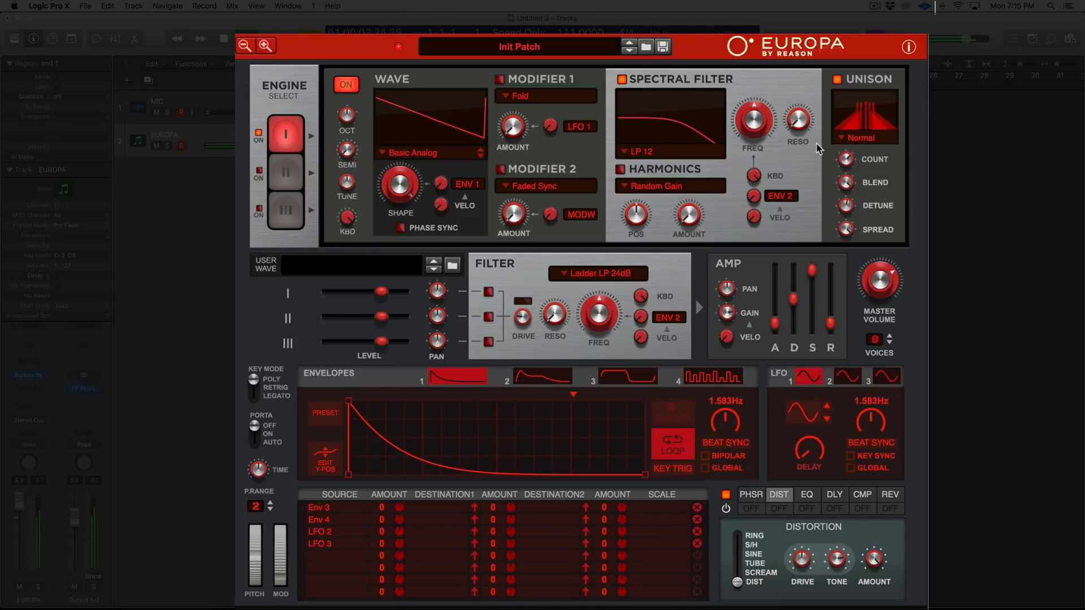
click(838, 81)
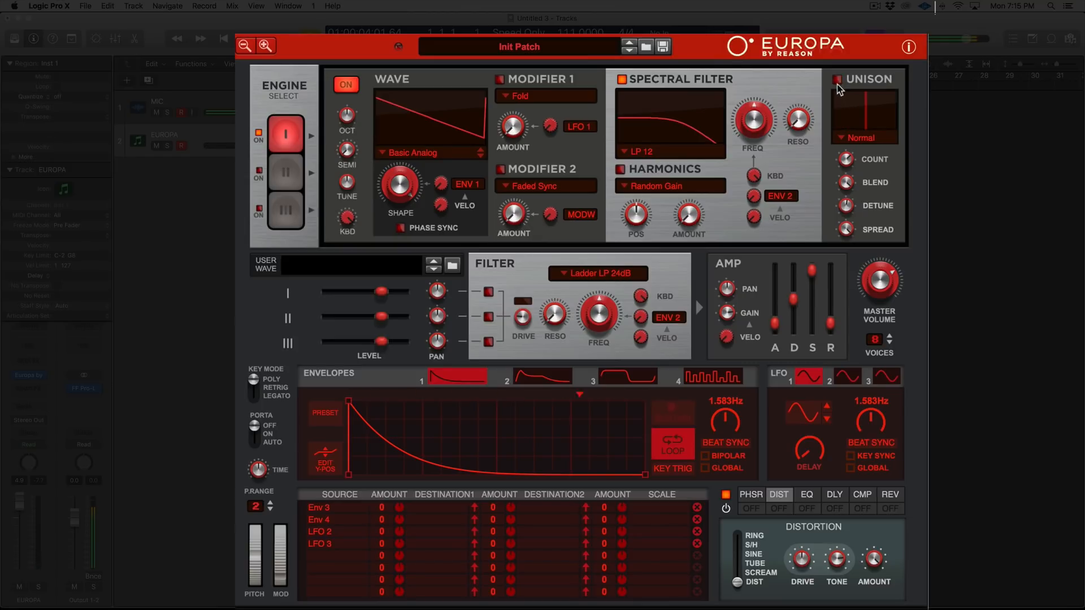
Set engine I's wave to Vocal Cord and adjust its Shape.
mouse_move(687, 228)
click(425, 157)
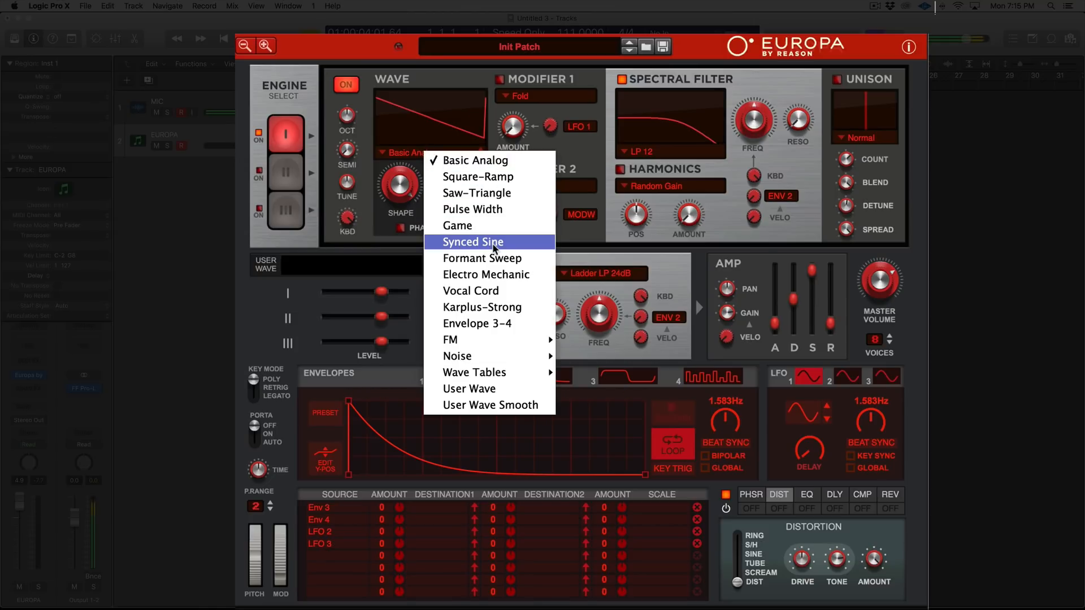
click(507, 290)
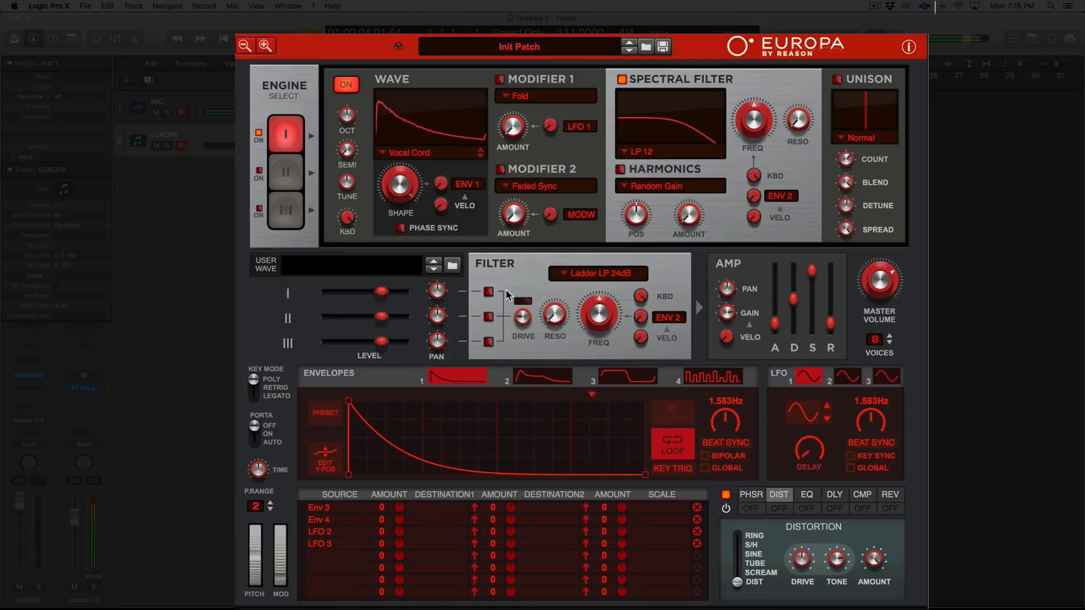
drag(399, 185, 382, 218)
Set engine I's spectral filter type to Vocal Formant and adjust its frequency.
click(622, 80)
click(622, 79)
click(644, 151)
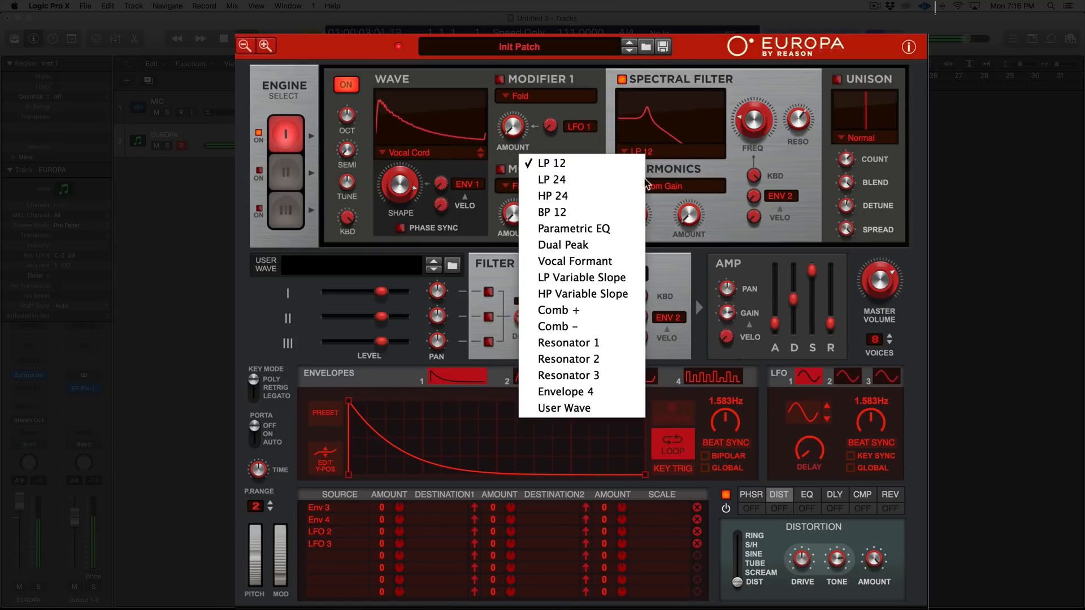
click(610, 266)
mouse_move(749, 62)
mouse_down()
mouse_move(749, 95)
mouse_move(749, 63)
mouse_up()
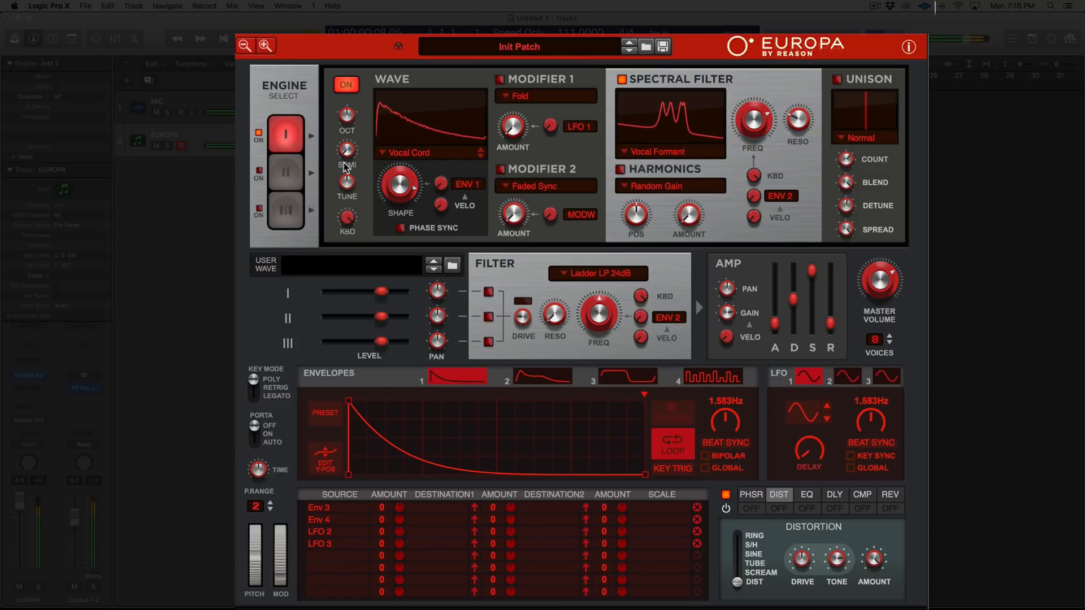
Set engine I's wave to Envelope 3-4, bring its Shape to 0% and reshape the upper part of Envelope 3.
click(435, 158)
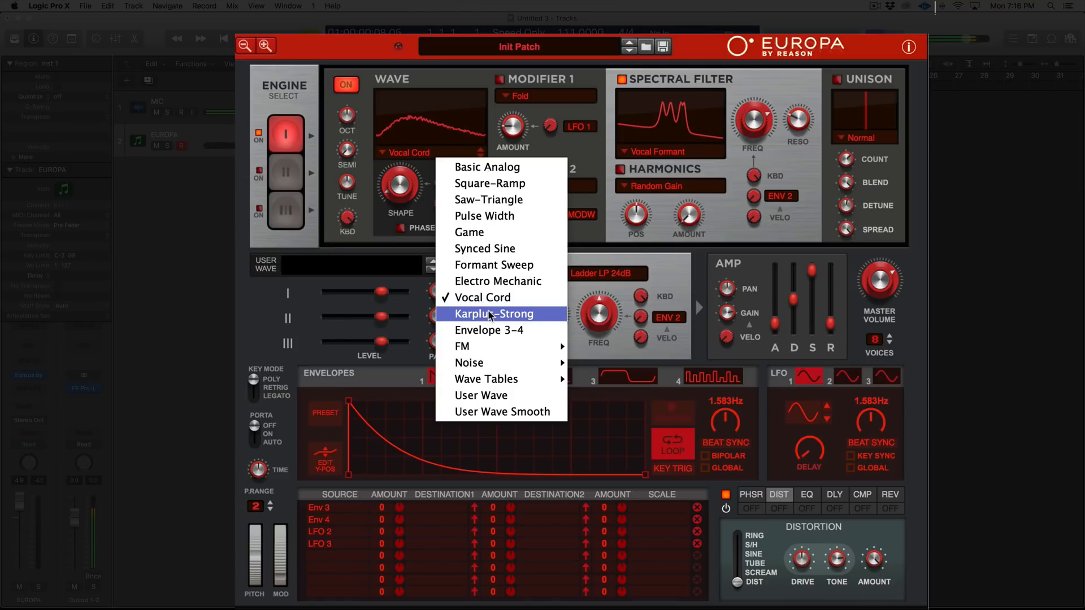
click(510, 332)
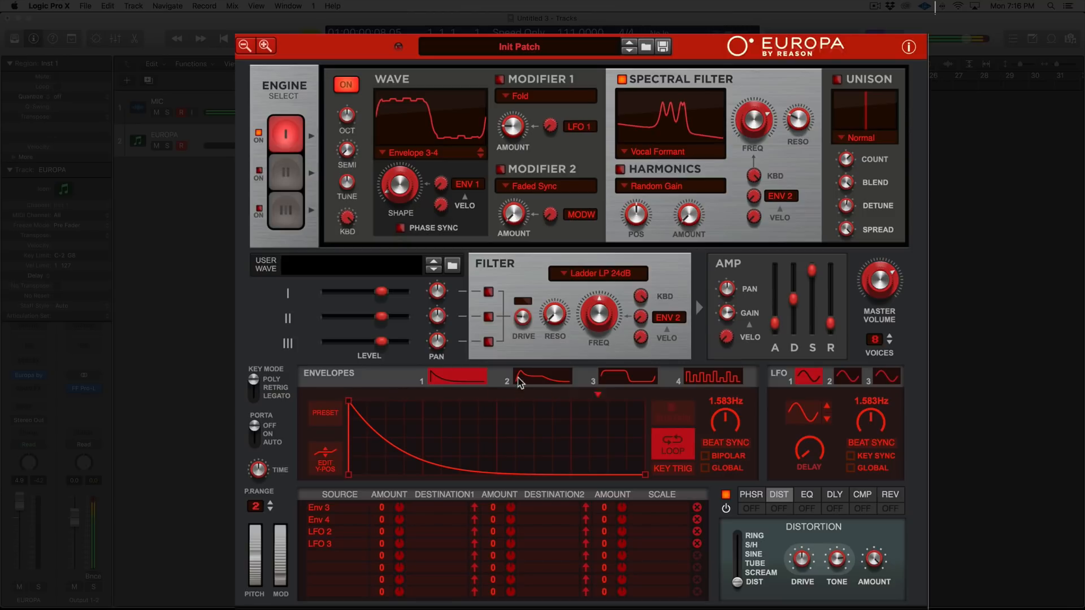
click(609, 373)
mouse_move(459, 407)
mouse_down()
mouse_move(458, 472)
mouse_move(460, 421)
mouse_up()
drag(399, 184, 401, 125)
drag(399, 185, 399, 451)
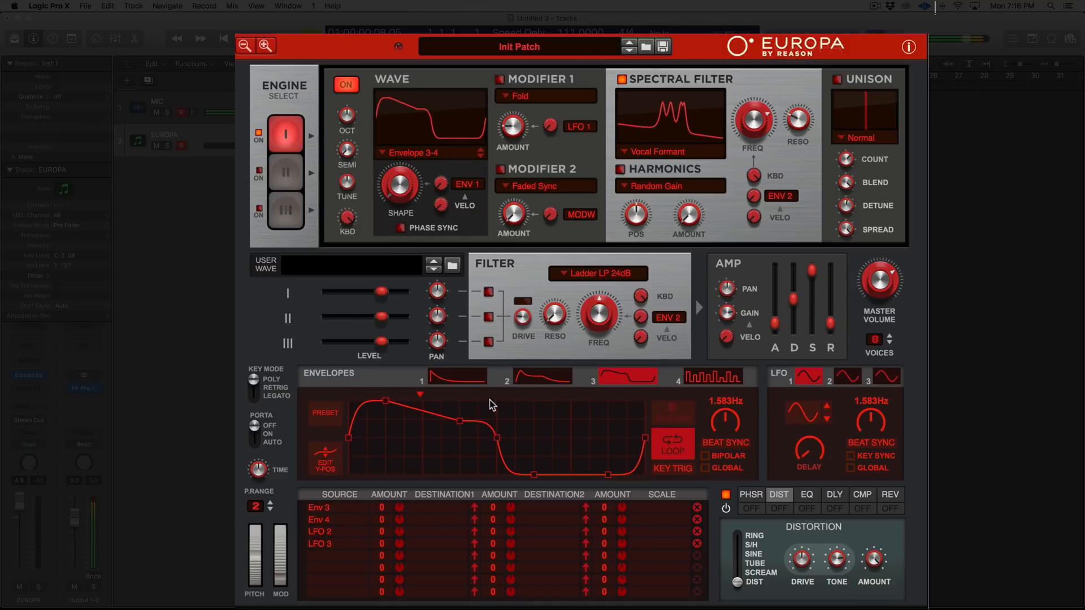
mouse_move(461, 425)
mouse_down()
mouse_move(444, 477)
mouse_move(470, 406)
mouse_up()
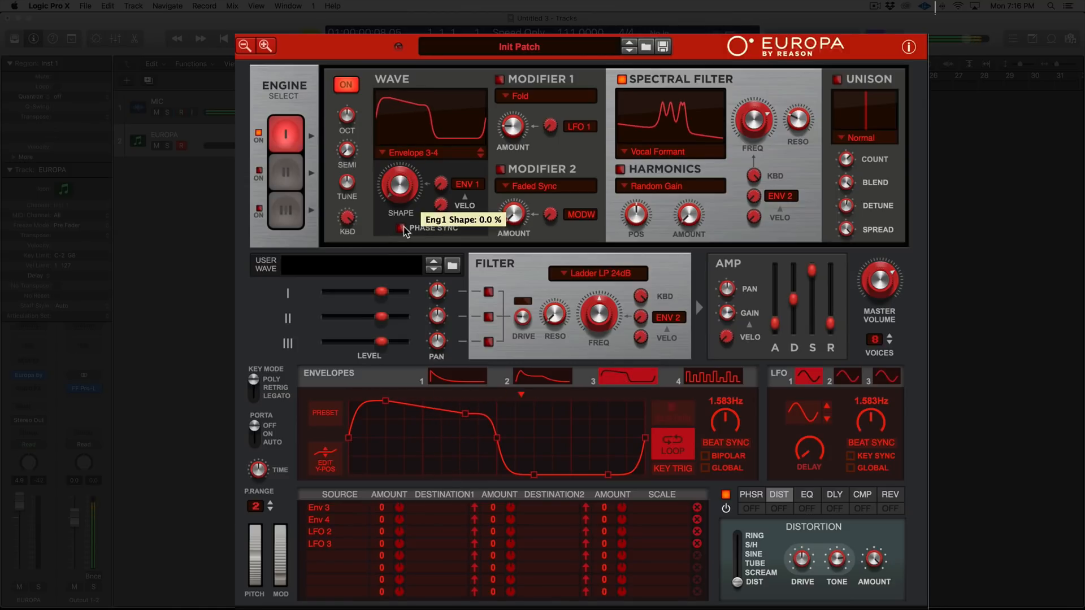
Display Envelope 4, sweep engine I's Shape between the Envelope 3 and 4 waveforms, and return to Envelope 1.
click(716, 376)
drag(402, 189, 476, 2)
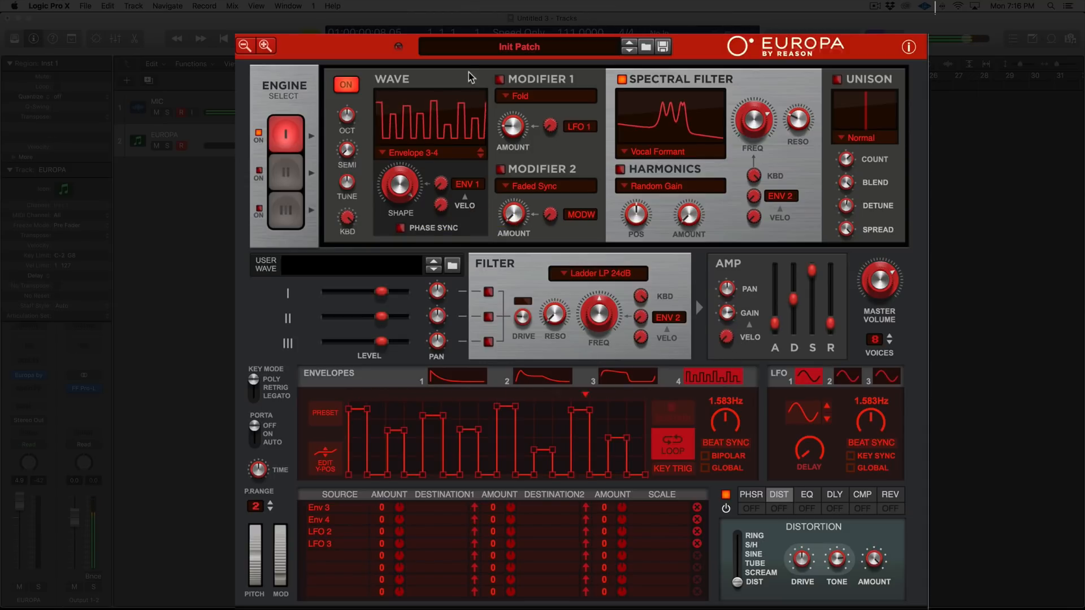
mouse_move(403, 182)
drag(403, 182, 399, 475)
drag(403, 169, 419, 438)
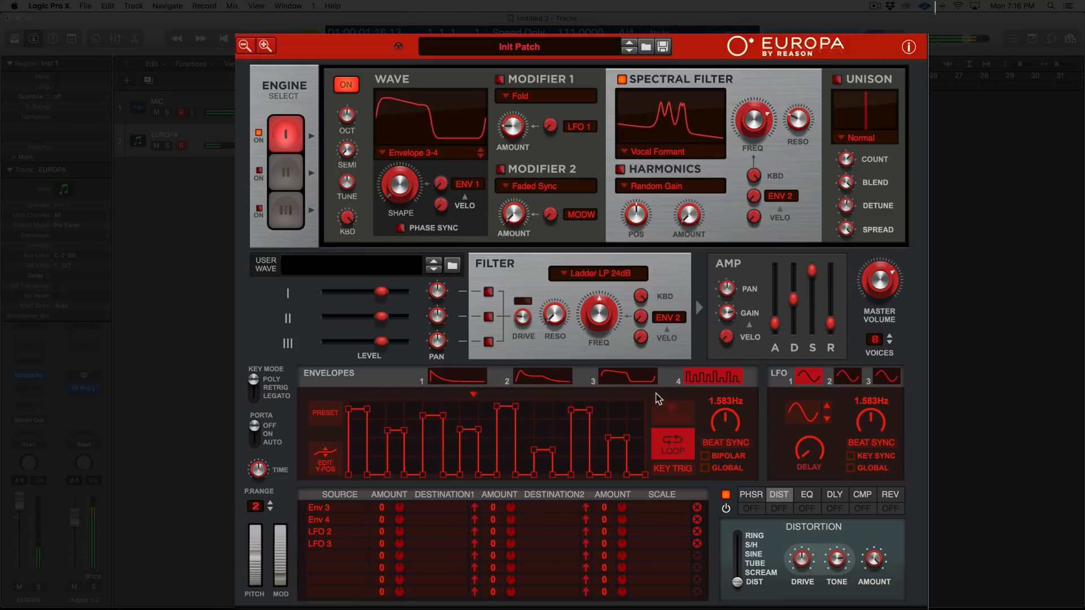
click(479, 383)
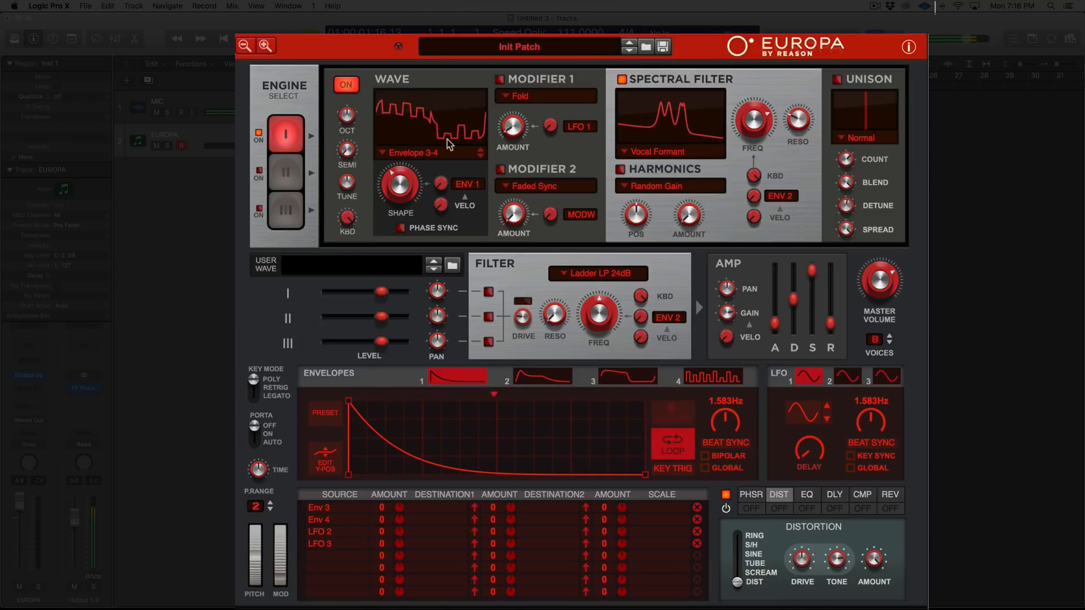
Reload the Init Patch and set engine I's wave to User Wave using the sample ESW Real - Harp.wav.
click(499, 49)
click(544, 61)
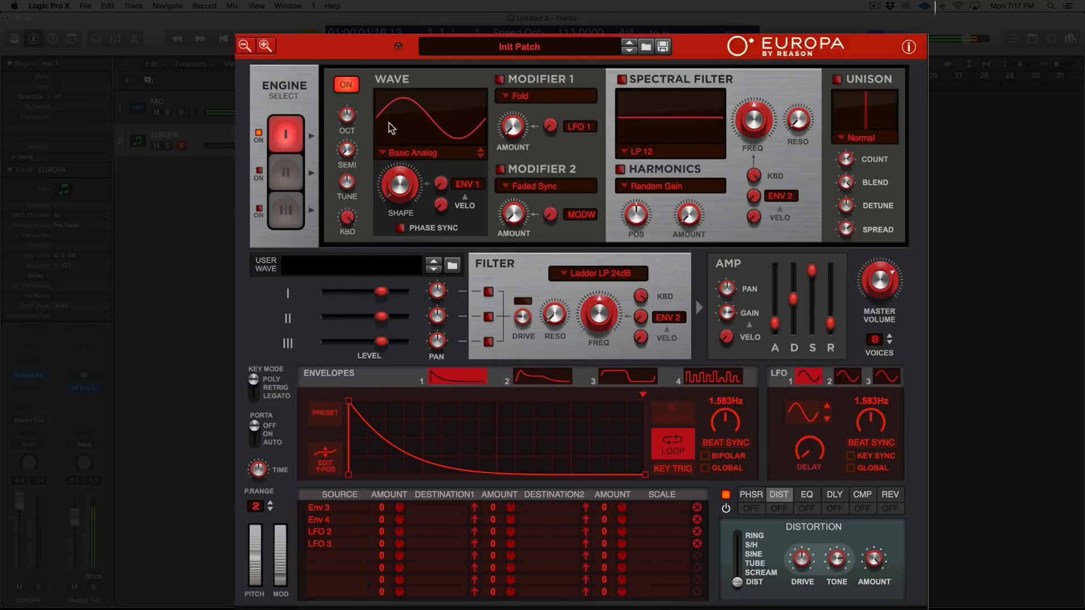
click(407, 154)
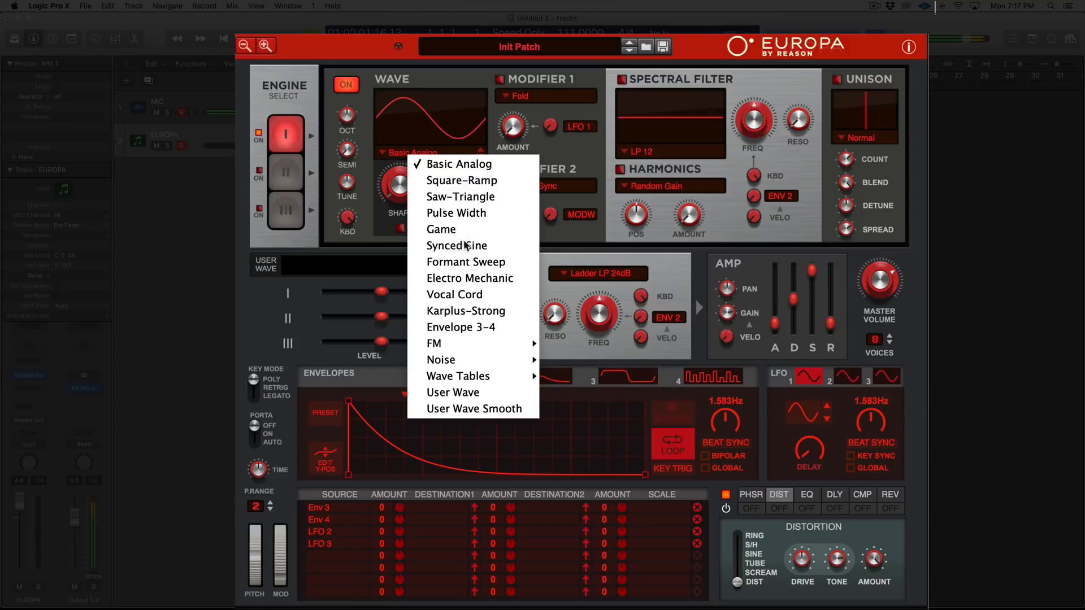
click(467, 394)
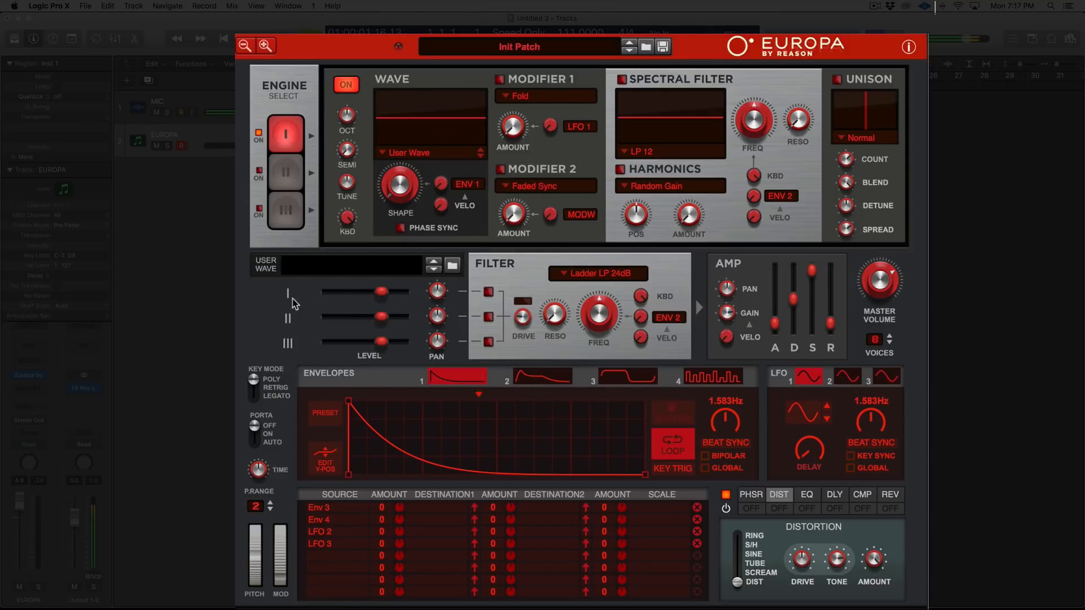
click(374, 266)
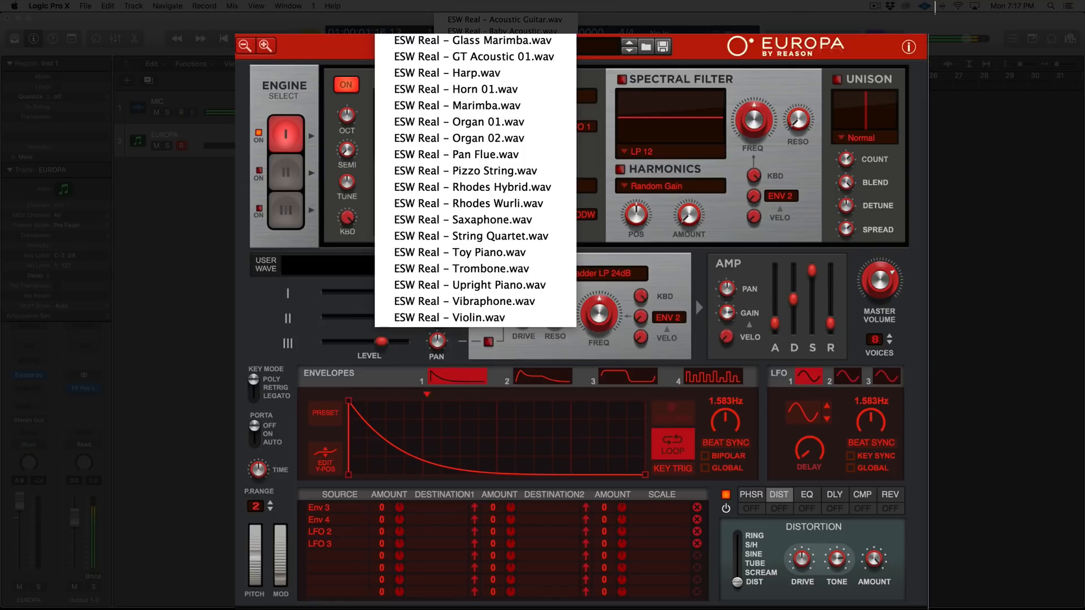
click(521, 77)
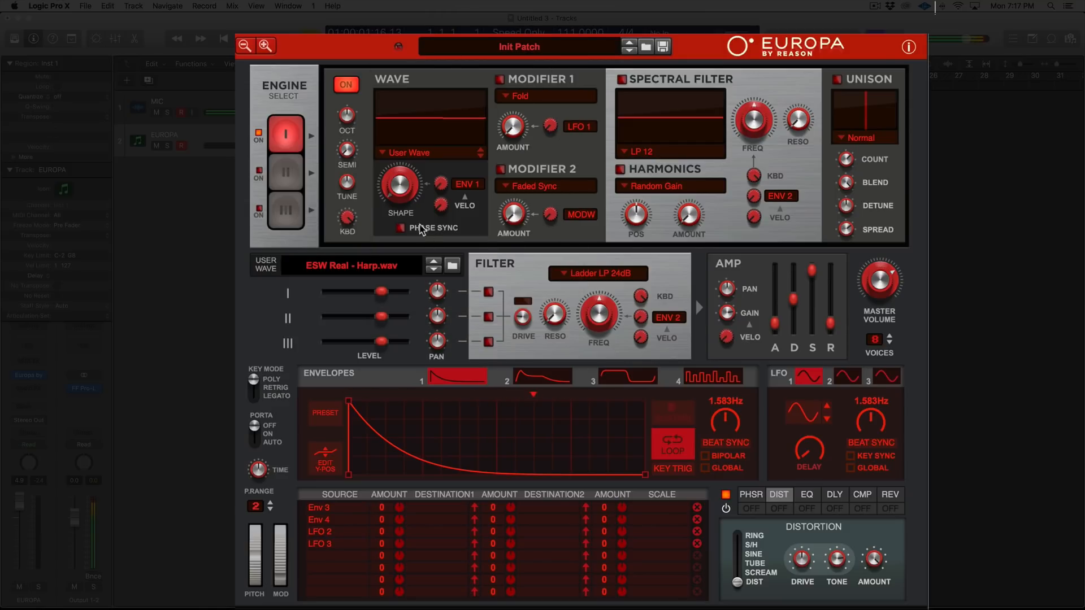
Sweep engine I's Shape through the harp wave and raise Envelope 1's modulation of Shape.
drag(406, 205, 414, 284)
drag(399, 189, 446, 59)
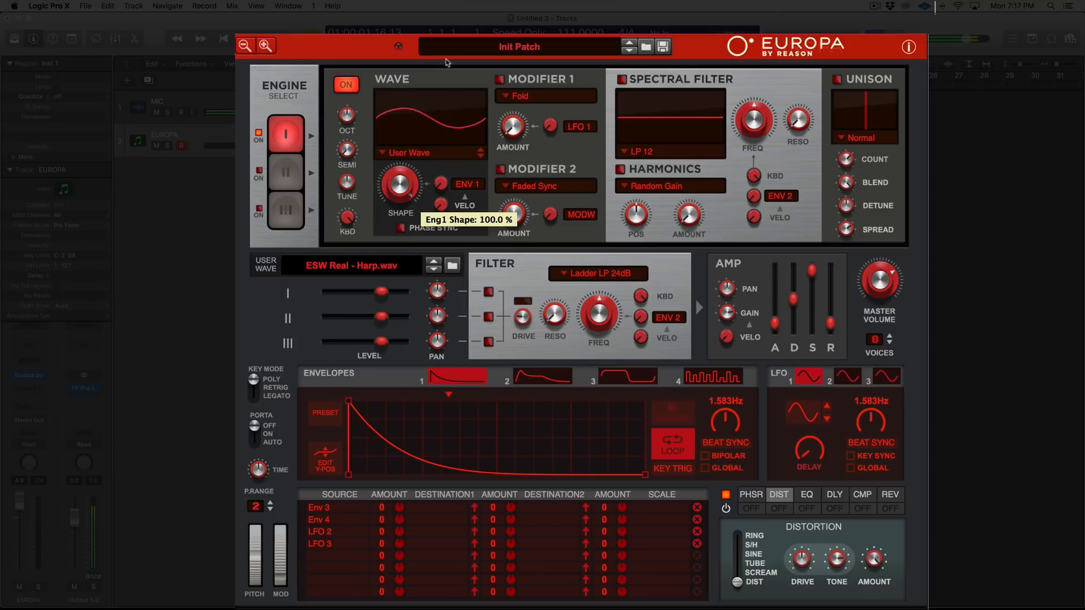
drag(441, 204, 441, 195)
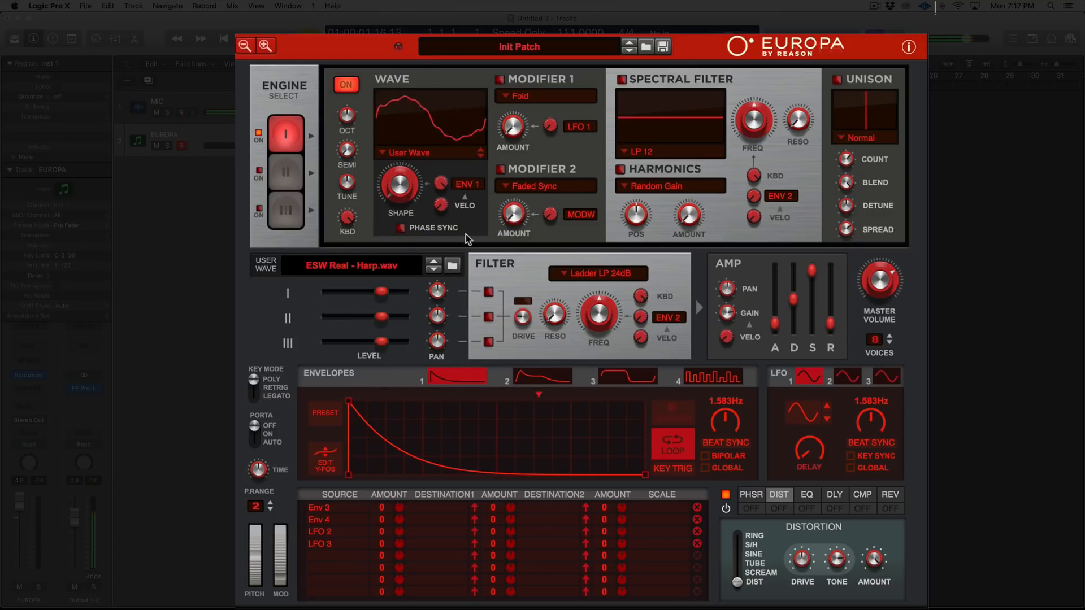
Turn Envelope 1 into a non-looping rising ramp of 0.399 s, with sustain enabled just before its end.
click(675, 442)
drag(350, 401, 646, 401)
drag(725, 415, 724, 402)
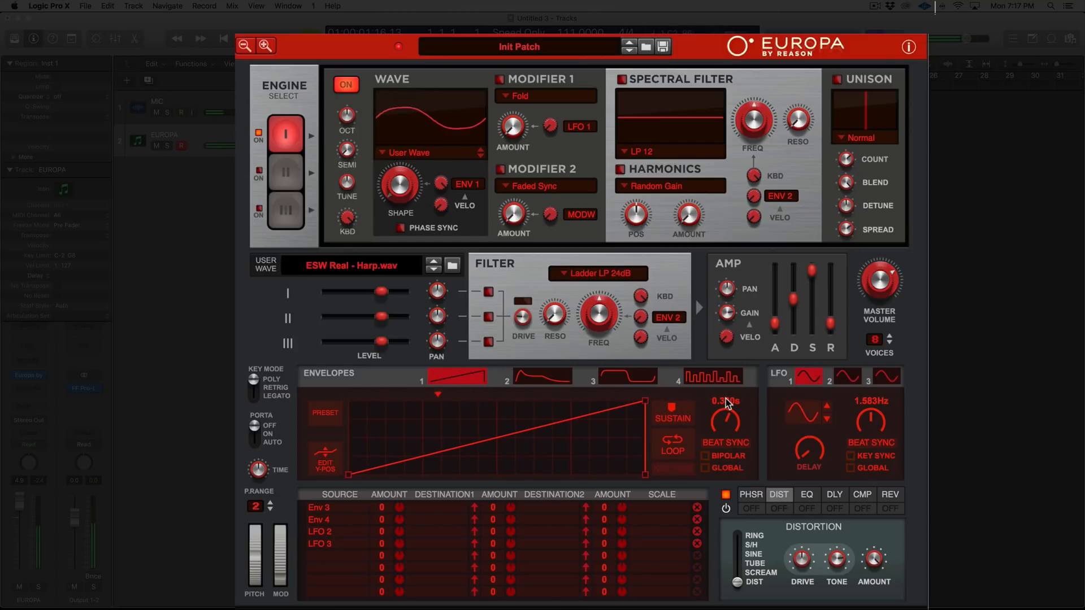
click(682, 417)
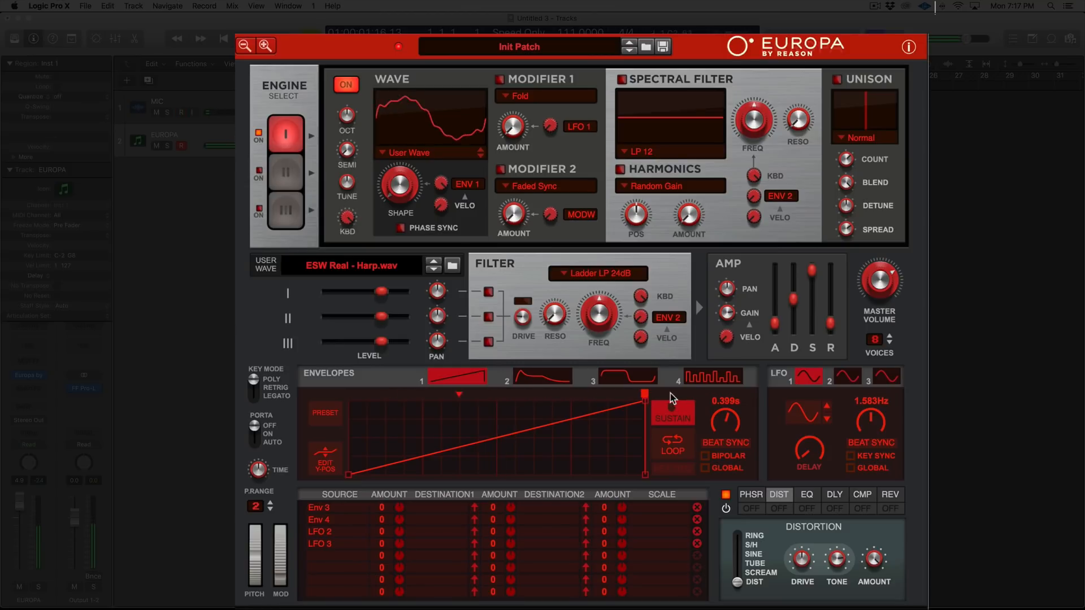
drag(645, 394, 639, 395)
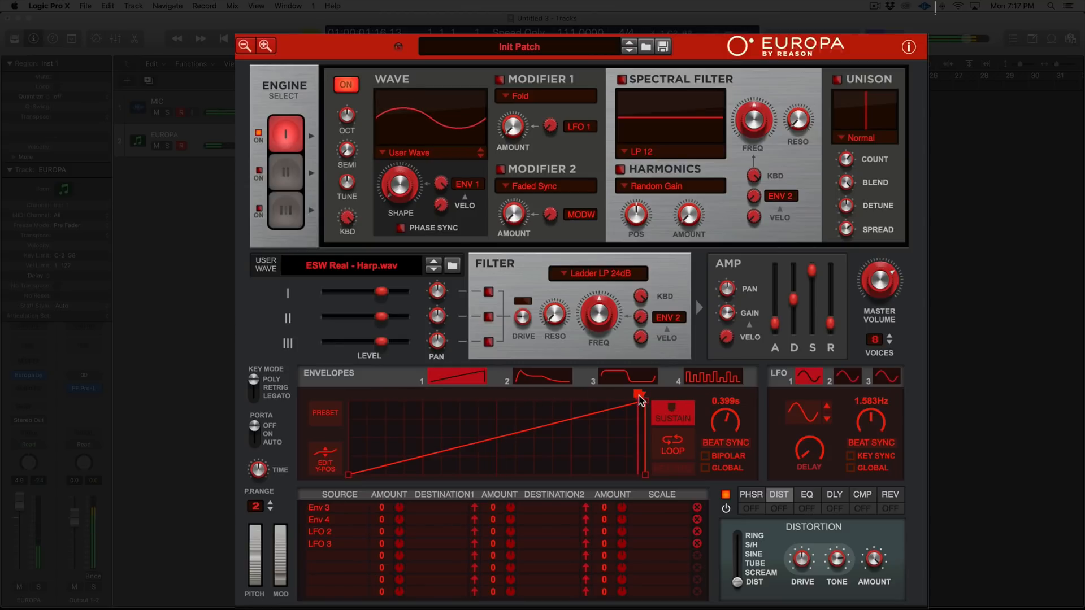
Lower the amp envelope's sustain, lengthen its release slightly, and turn on the delay and reverb effects.
drag(812, 270, 829, 322)
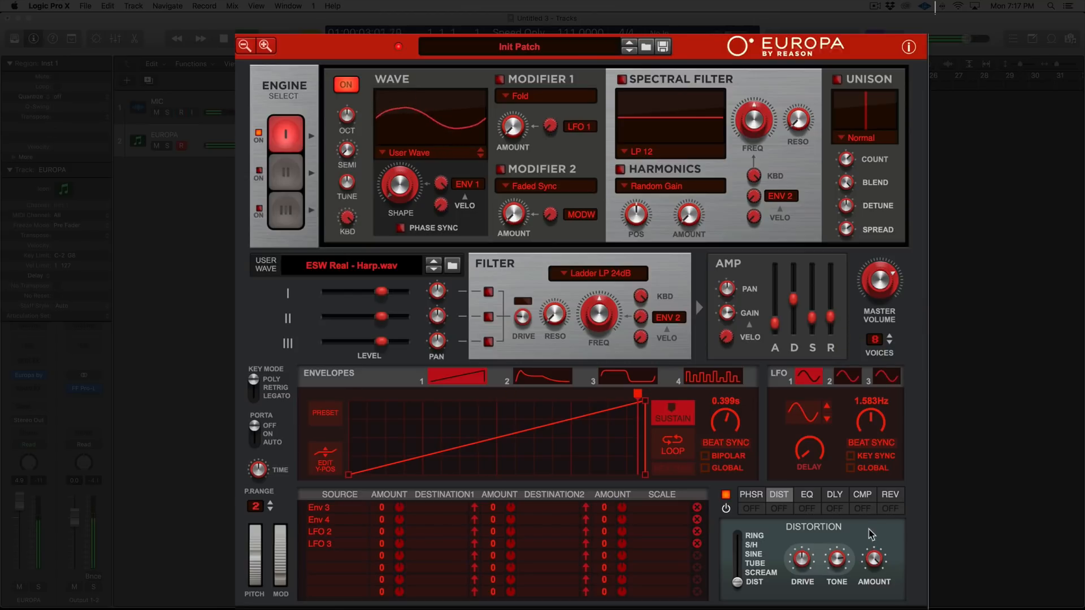
click(835, 507)
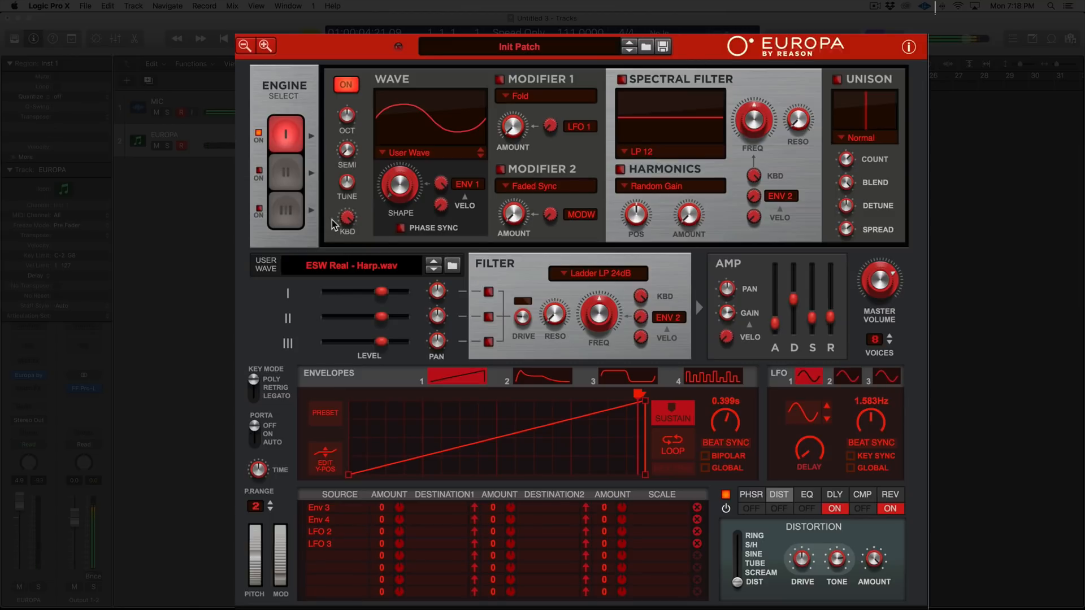
Turn on engine I's spectral filter, set its type to User Wave, and raise its frequency and resonance.
click(622, 80)
drag(682, 129, 681, 132)
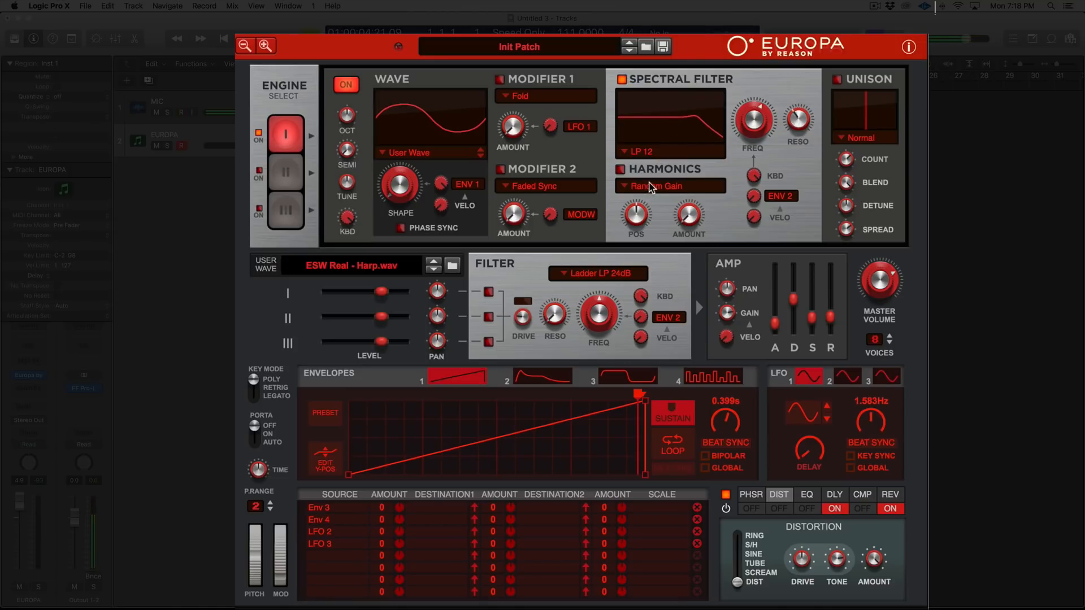
click(627, 153)
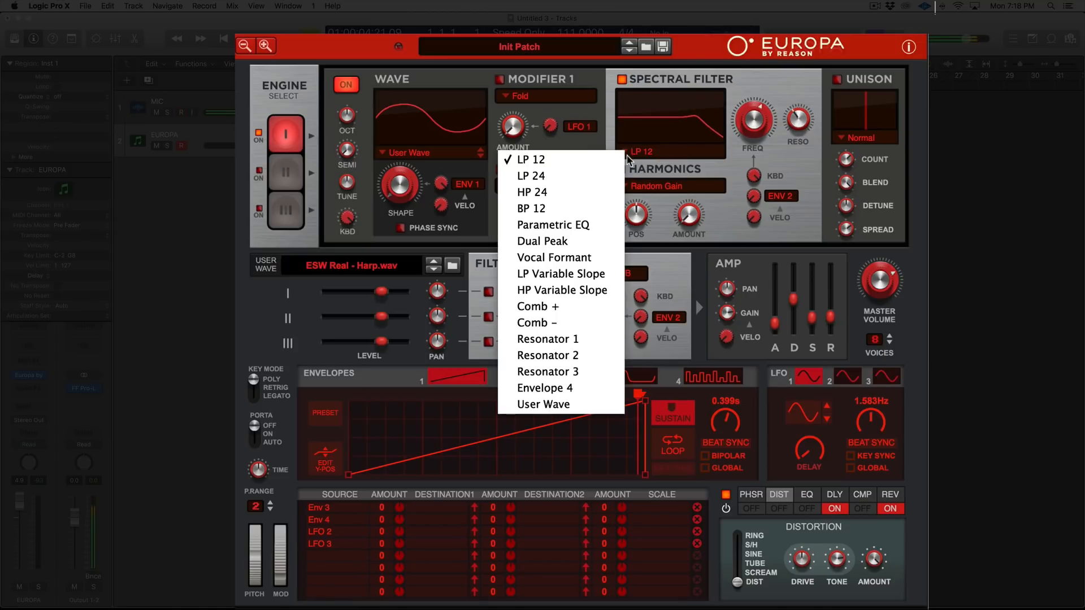
click(590, 403)
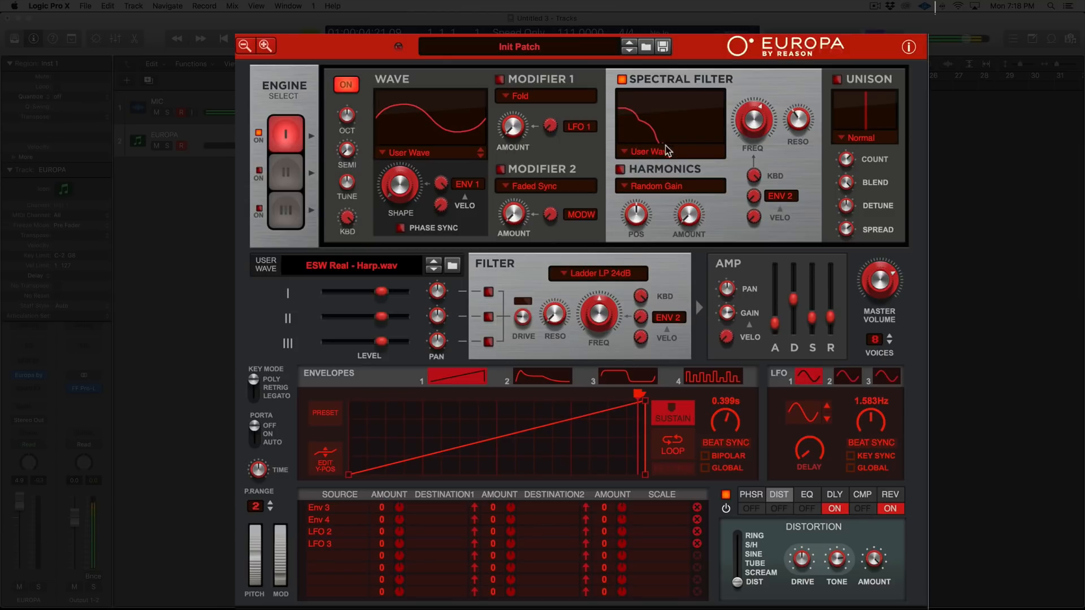
drag(754, 119, 754, 89)
drag(798, 118, 798, 96)
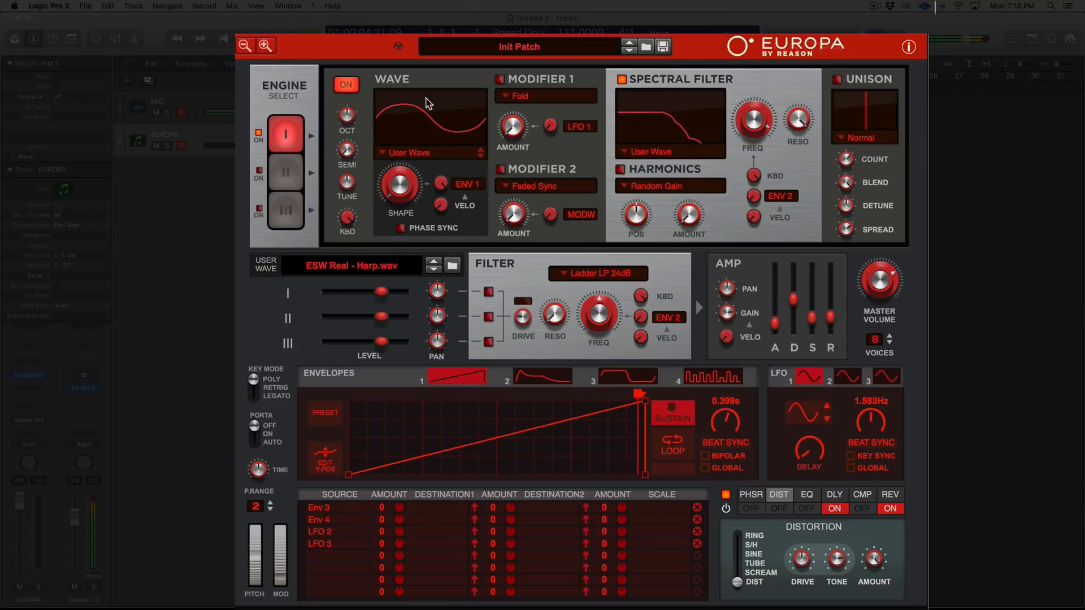
Adjust engine I's spectral filter frequency and Envelope 2 modulation, turn on Random Gain harmonics, and lower the harmonics position.
drag(762, 125, 794, 104)
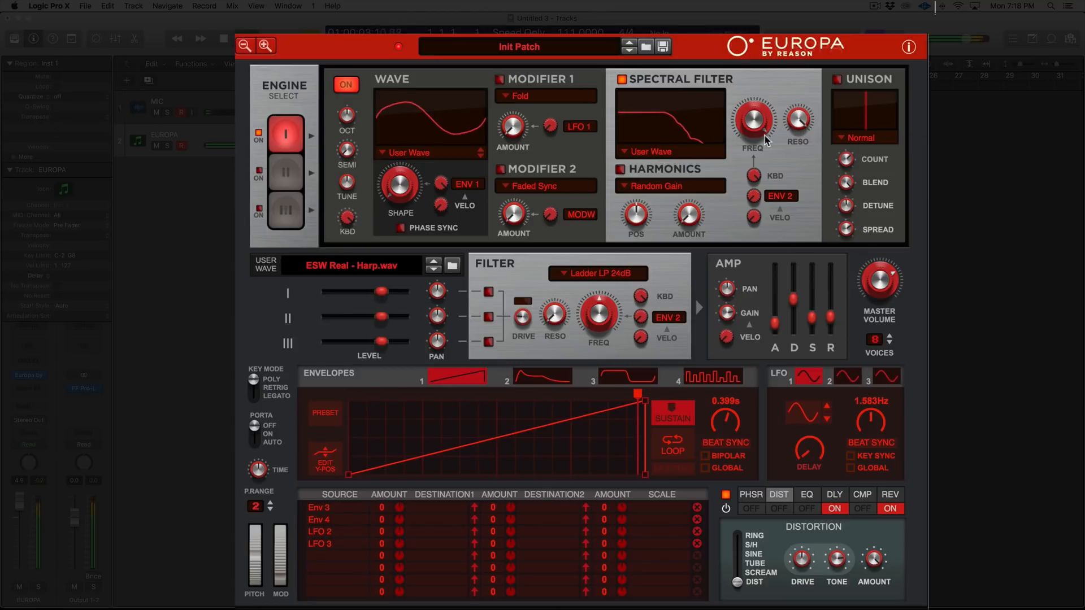
drag(758, 196, 759, 146)
mouse_move(685, 211)
mouse_down()
mouse_move(684, 229)
mouse_move(685, 198)
mouse_move(684, 212)
mouse_up()
click(620, 172)
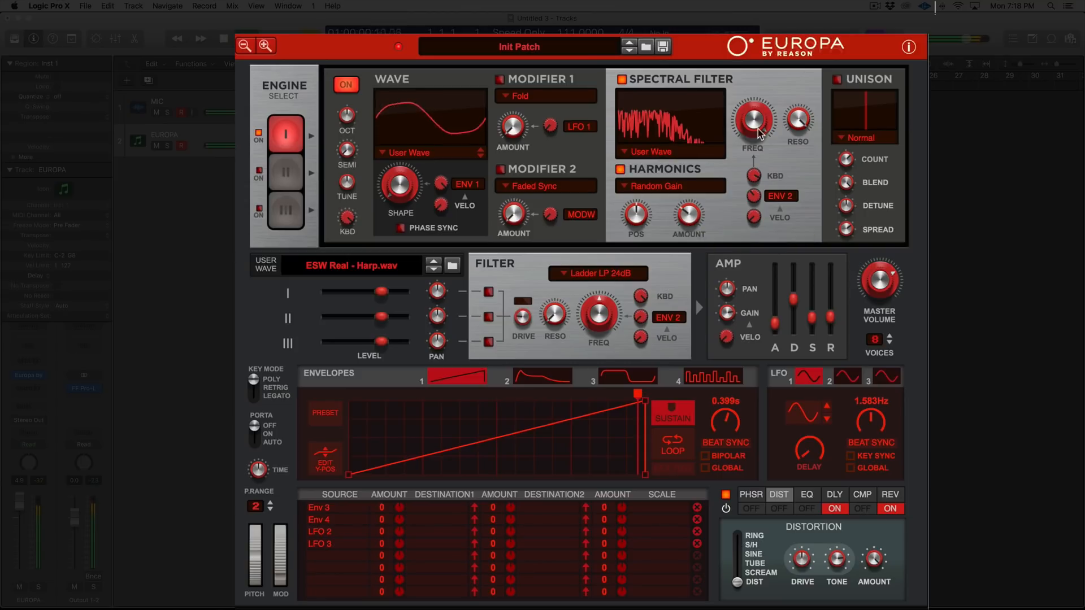
drag(754, 120, 800, 232)
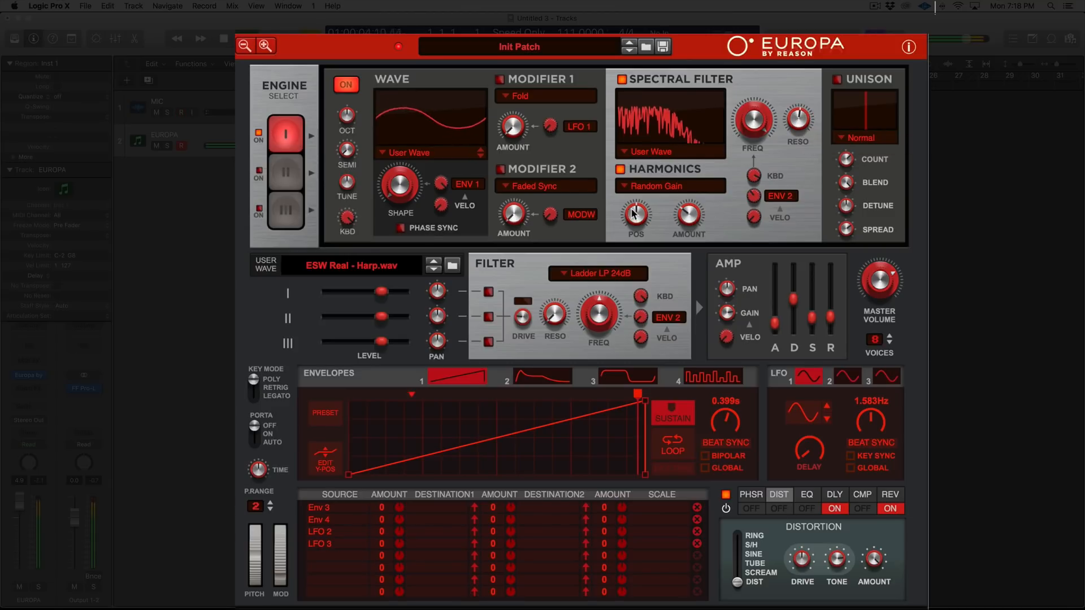
drag(637, 222, 699, 268)
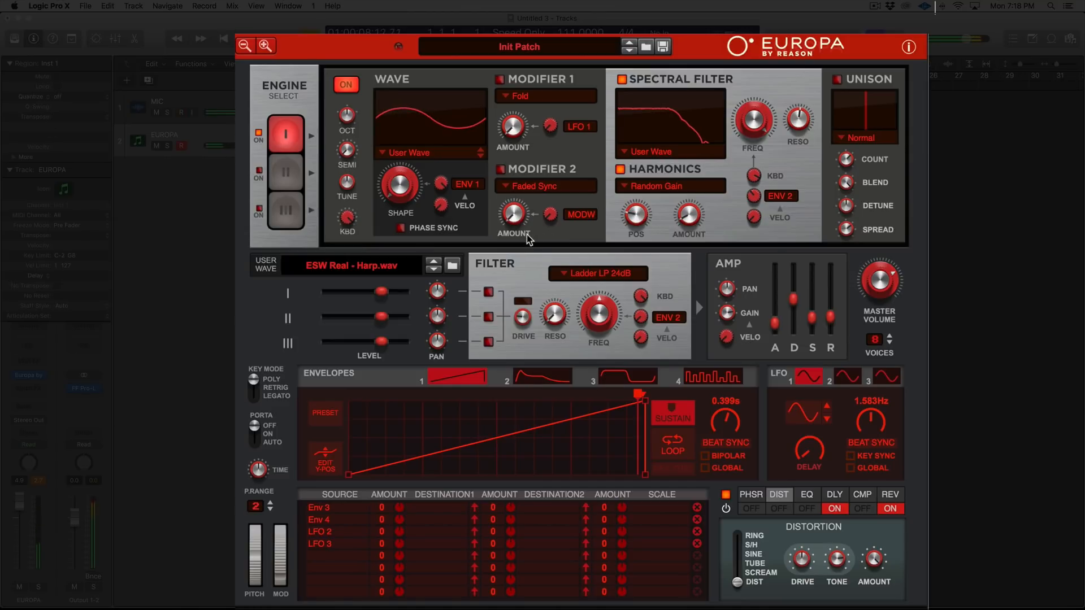
Look through the harmonics types and set engine I's spectral filter type to Resonator 1.
click(623, 191)
click(656, 191)
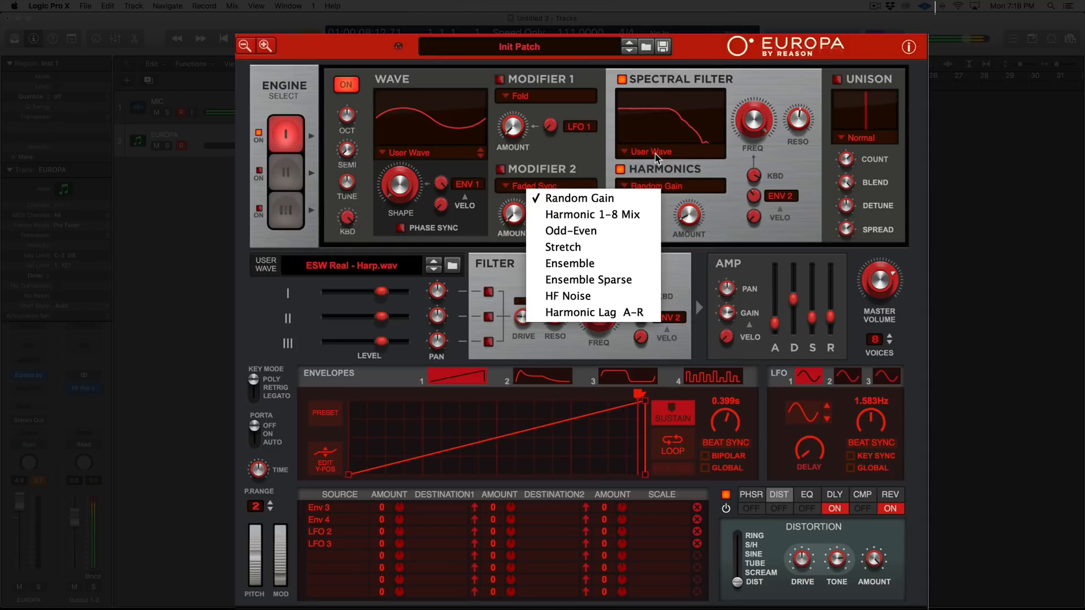
click(656, 153)
click(633, 340)
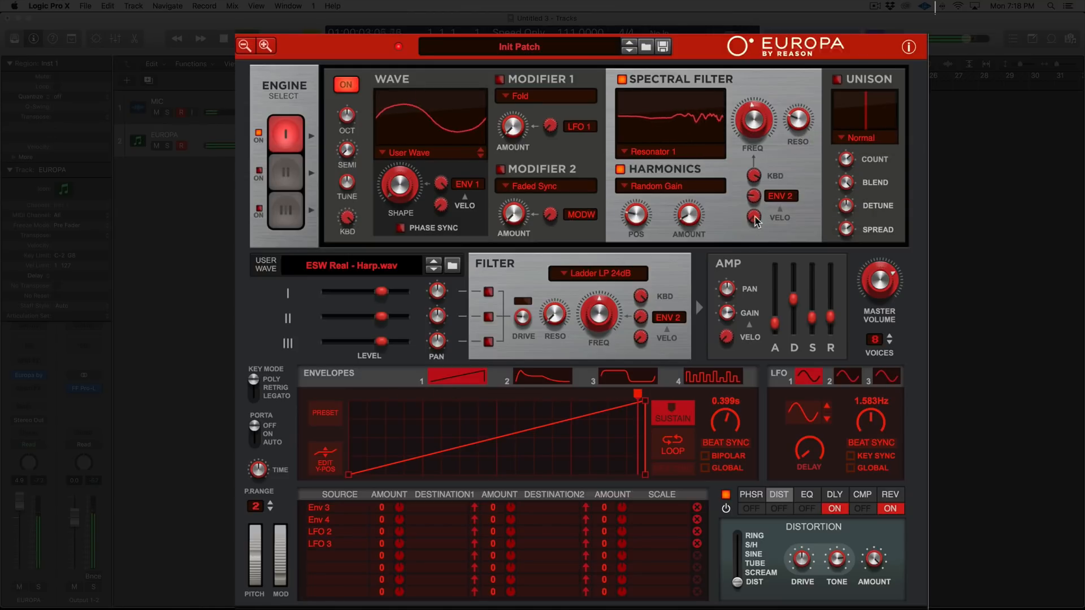
Lower Envelope 2's sustain point and shorten its attack, trying loop mode before restoring sustain.
click(525, 380)
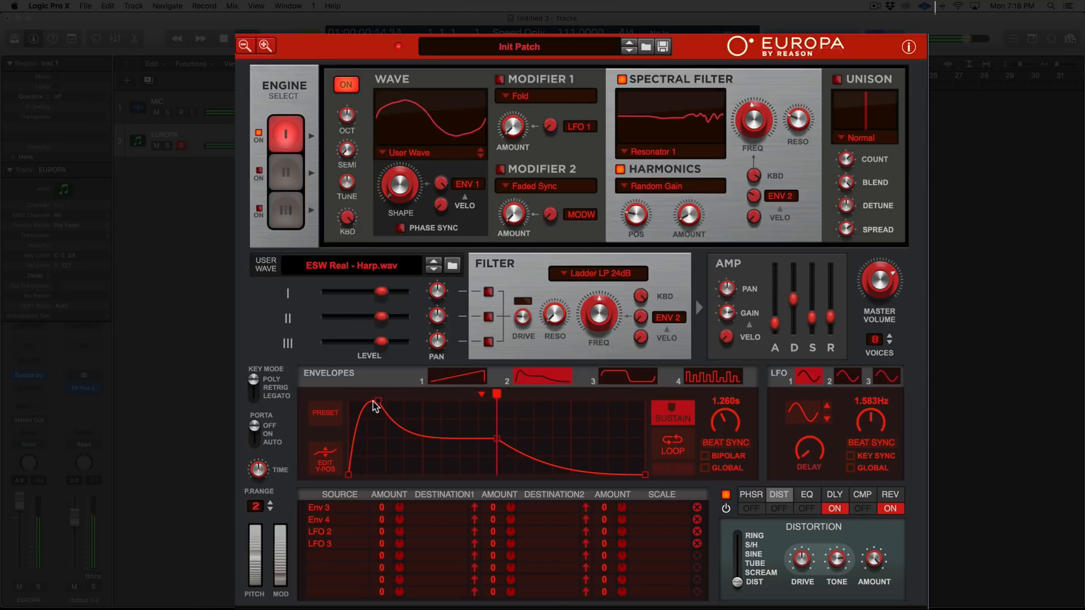
drag(497, 438, 499, 460)
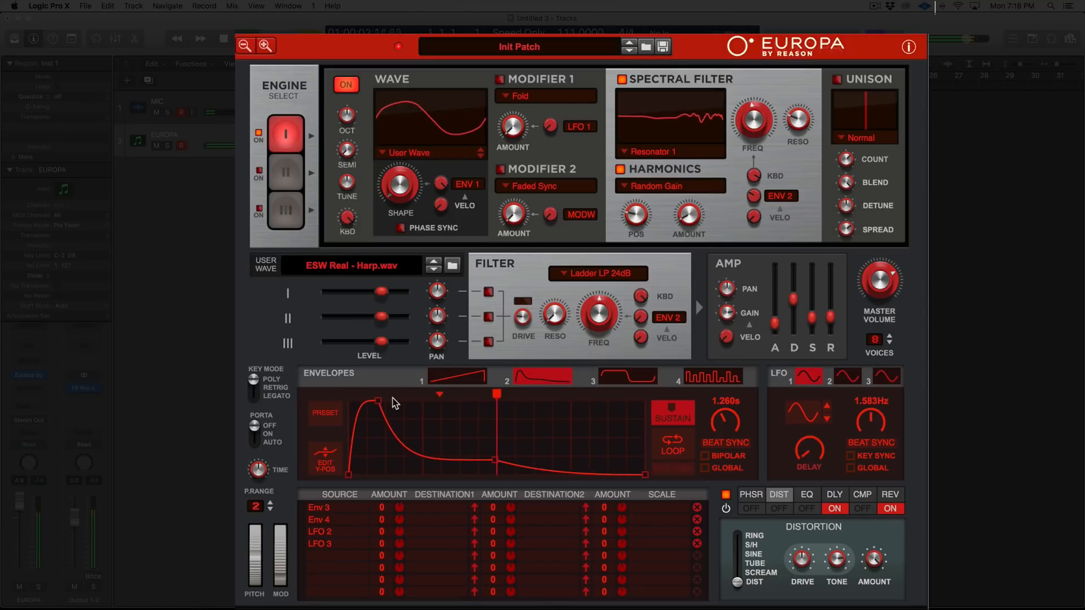
click(673, 442)
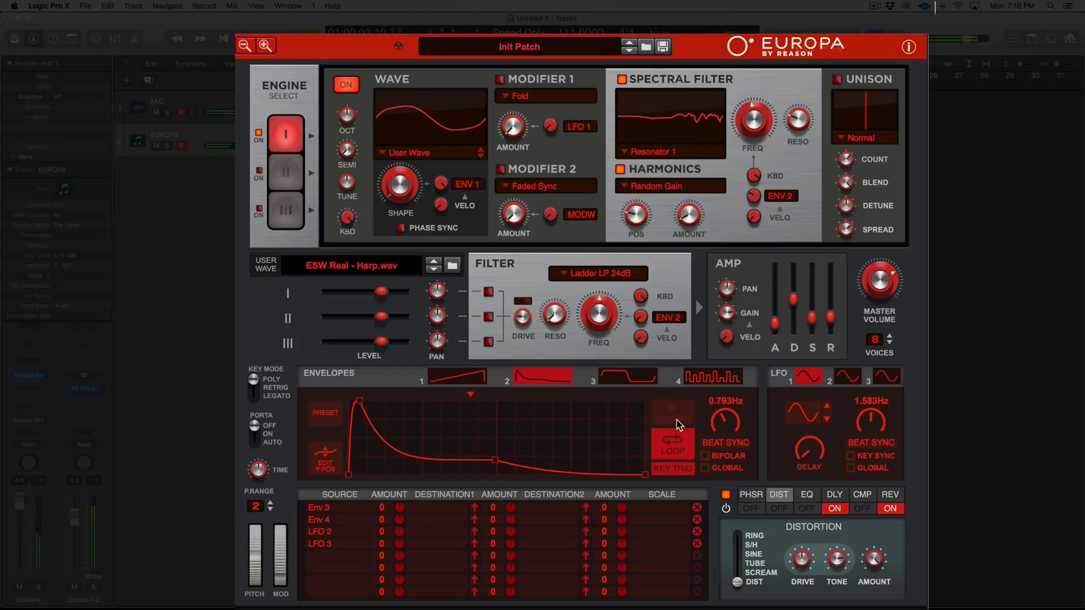
click(678, 417)
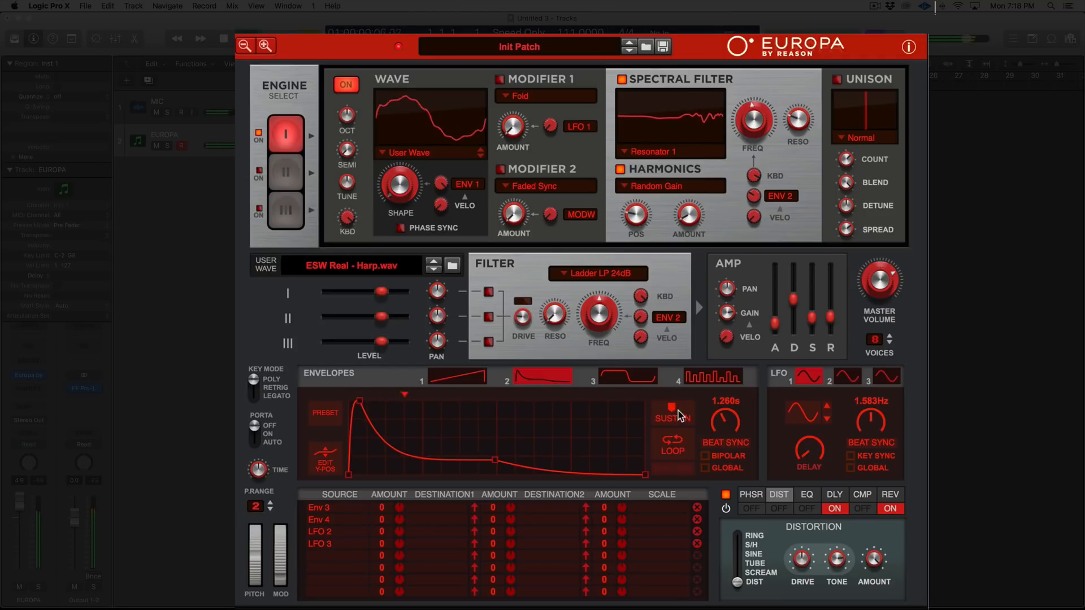
click(678, 425)
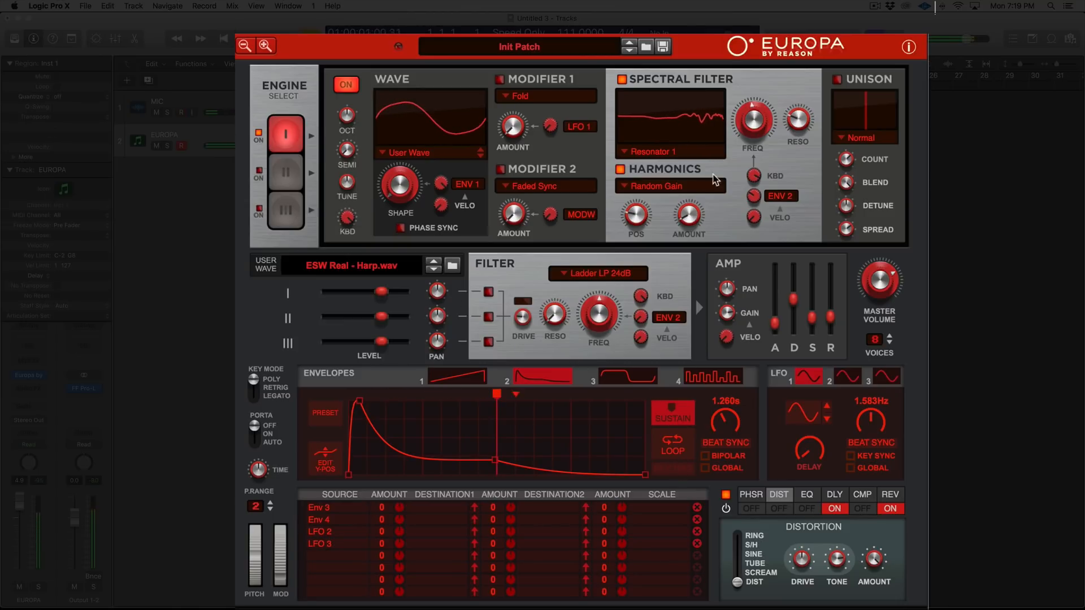
Show Envelope 1 again and adjust the position and amount of engine I's Random Gain harmonics.
click(453, 376)
drag(651, 216, 643, 103)
drag(694, 218, 696, 173)
mouse_move(640, 214)
mouse_down()
mouse_move(640, 200)
mouse_move(637, 231)
mouse_up()
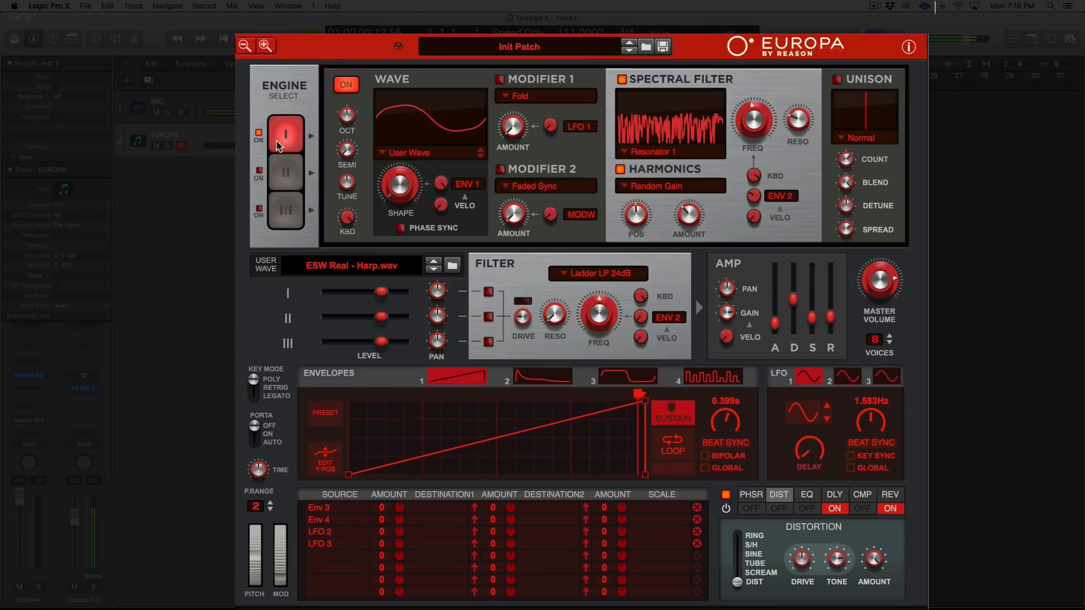
Solo engine II, raise its Basic Analog Shape, and turn on its LP 12 spectral filter with the frequency at 37.1%.
click(285, 172)
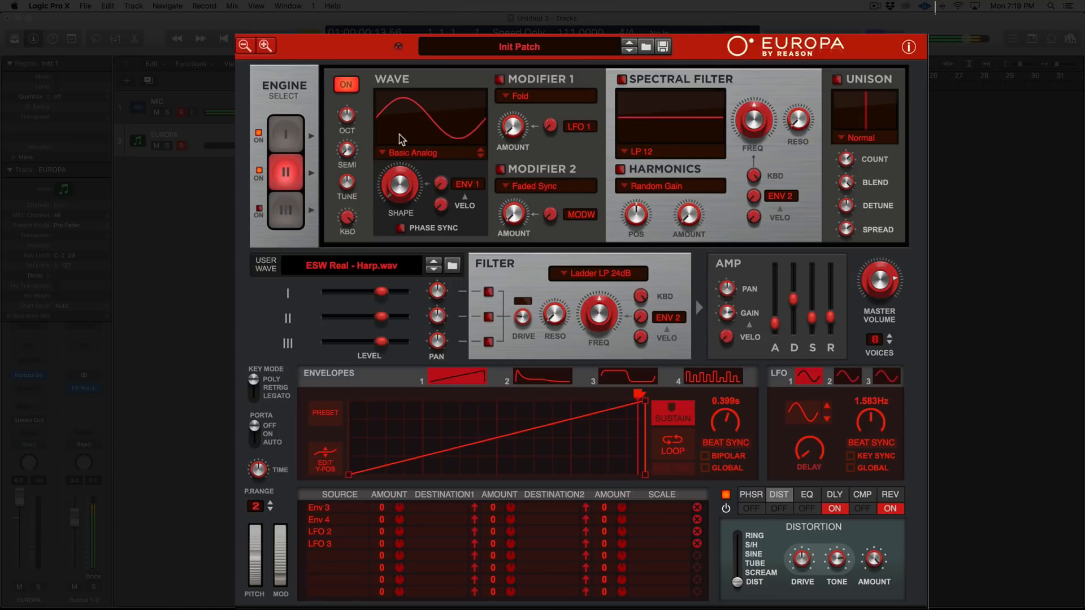
drag(415, 176, 403, 77)
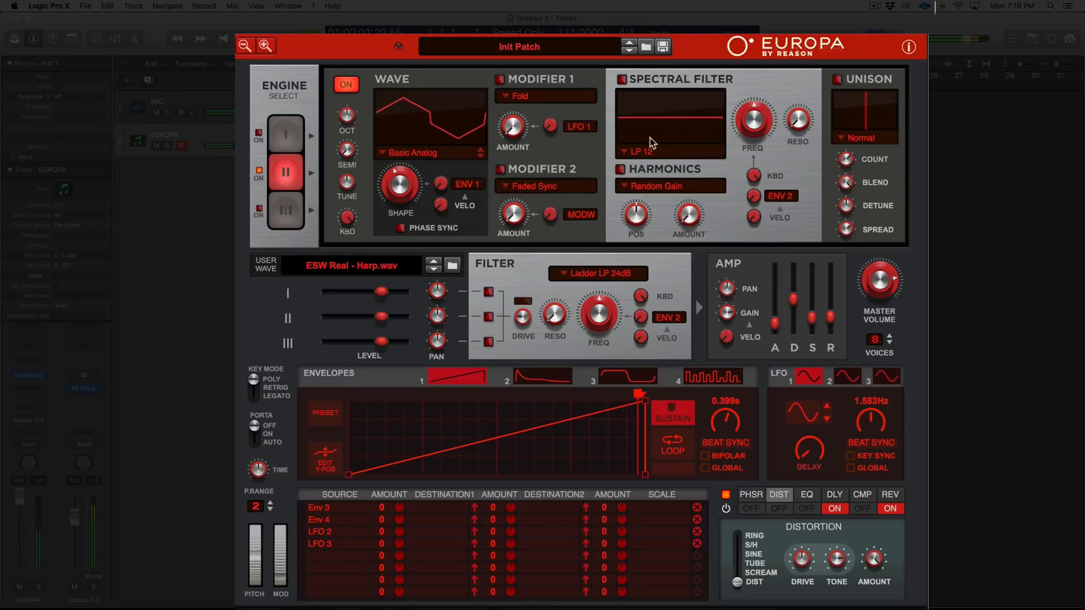
drag(753, 128, 748, 125)
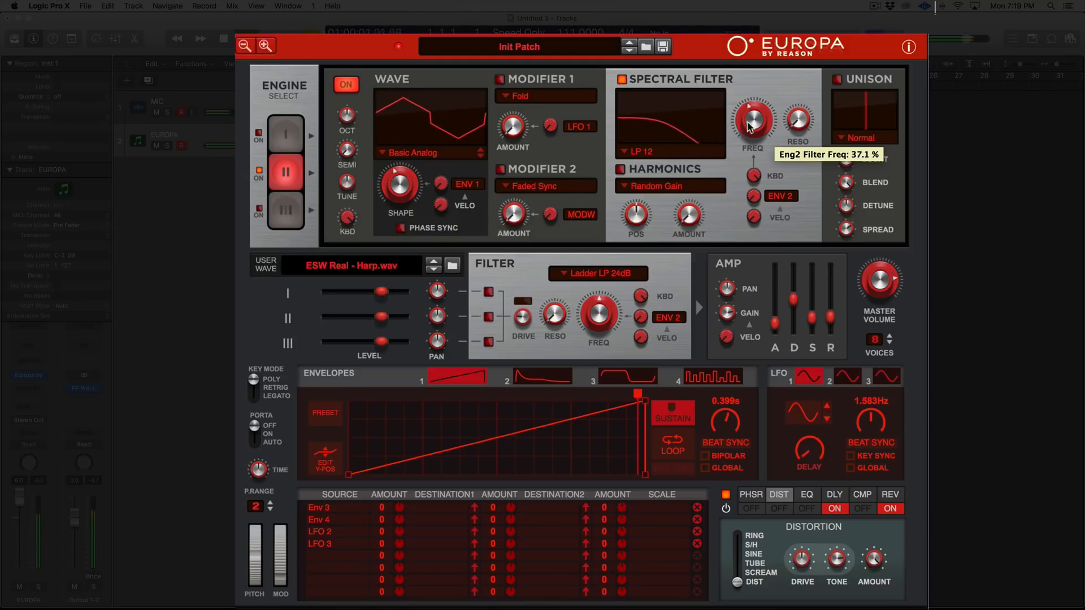
Set engine II's spectral filter type to Comb + and adjust its frequency, resonance, and Envelope 2 modulation.
click(641, 154)
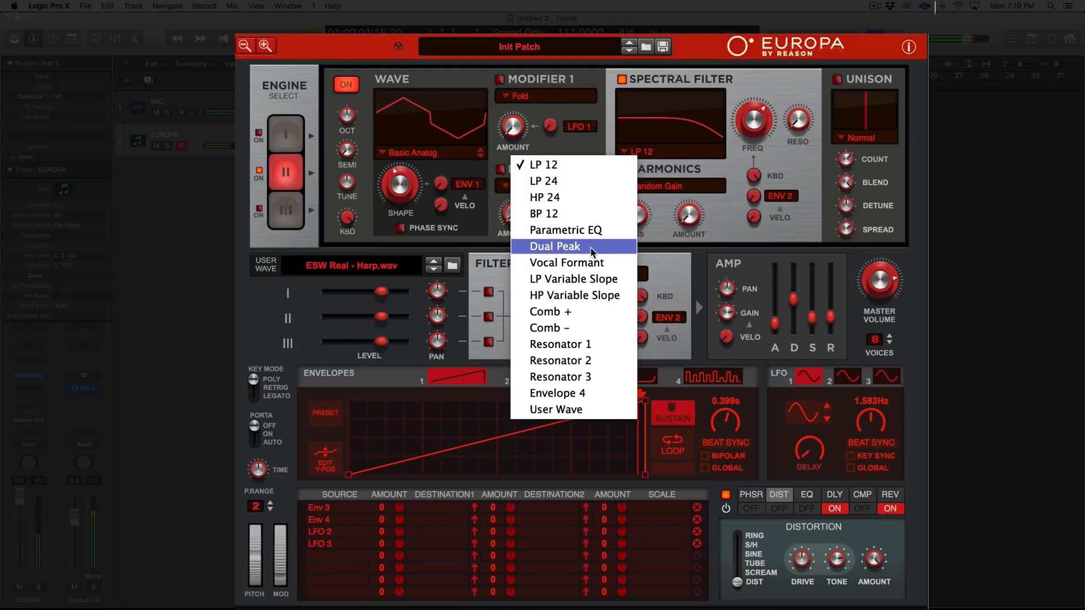
click(602, 313)
drag(756, 133, 758, 215)
drag(793, 131, 780, 35)
drag(761, 125, 761, 133)
drag(755, 192, 755, 169)
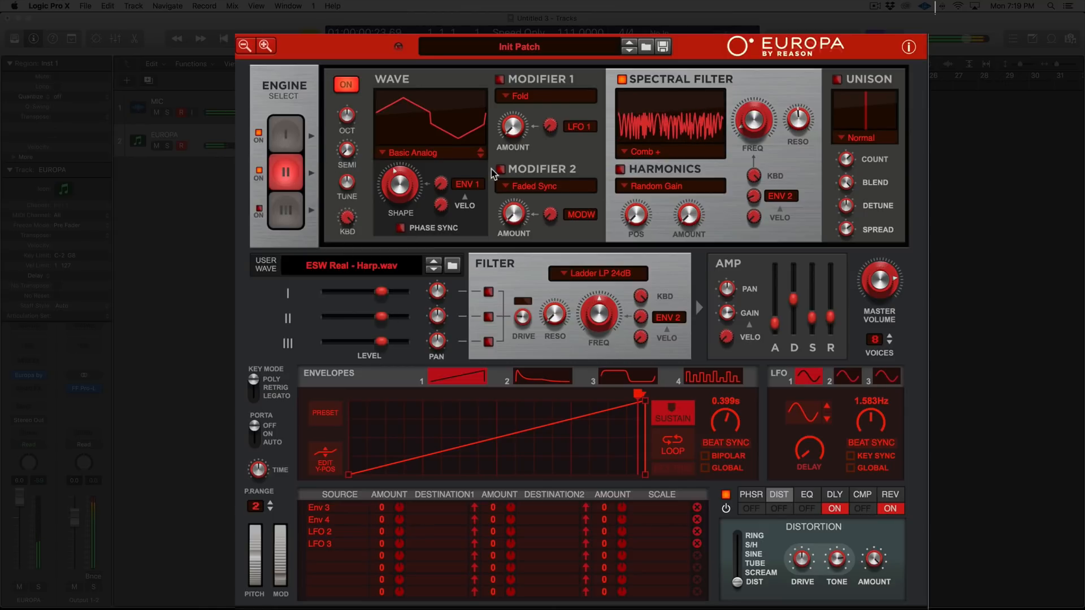
Check engine I's settings, return to engine II, and lower its spectral filter resonance to about 19.1%.
click(286, 125)
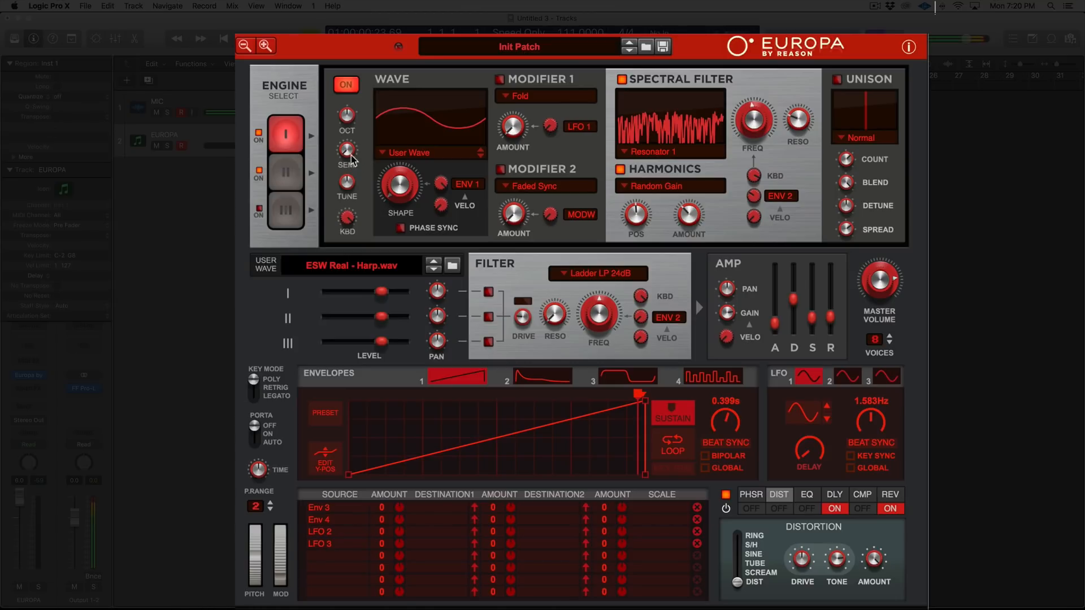
click(286, 172)
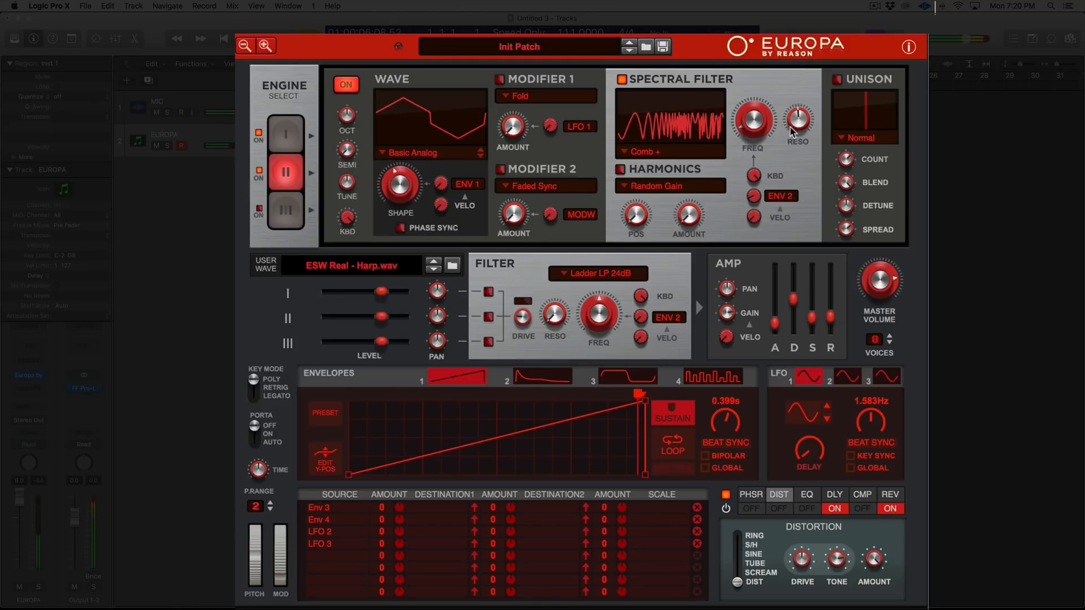
mouse_move(807, 151)
drag(805, 147, 803, 186)
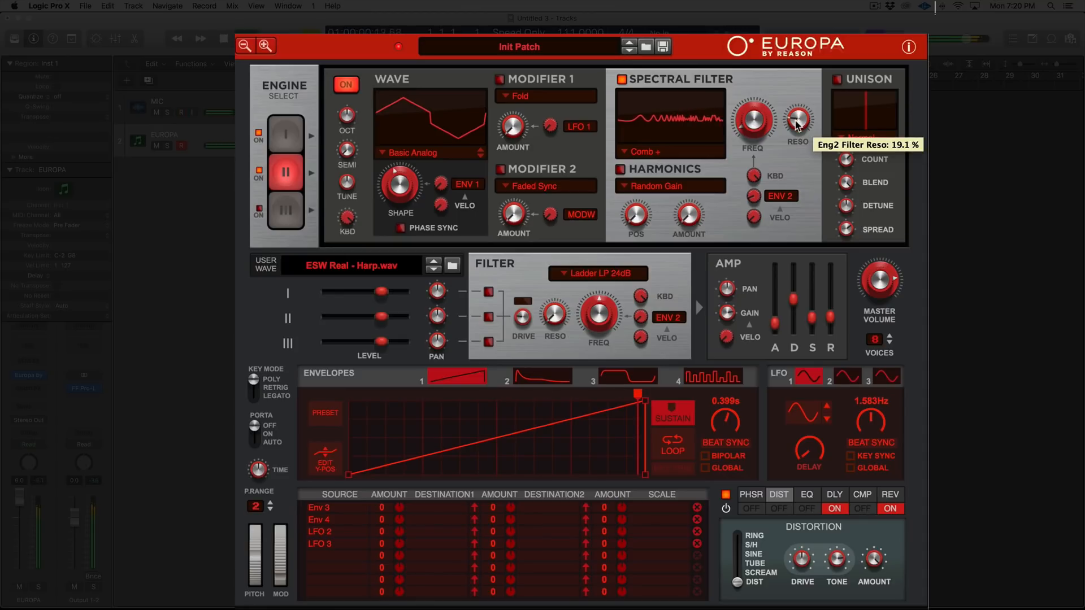
Lower engine II's level, route it through the Ladder LP 24dB filter, and raise that filter's frequency.
mouse_move(382, 321)
mouse_down()
mouse_move(293, 322)
mouse_move(364, 327)
mouse_up()
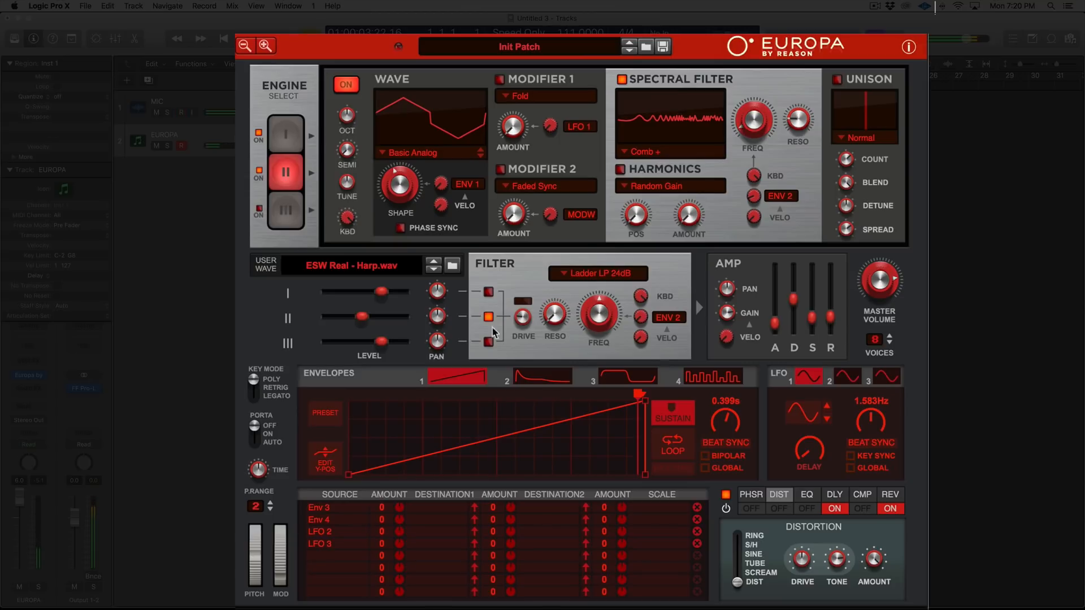
drag(600, 299, 600, 280)
mouse_move(362, 317)
mouse_down()
mouse_move(381, 318)
mouse_move(343, 319)
mouse_move(353, 319)
mouse_up()
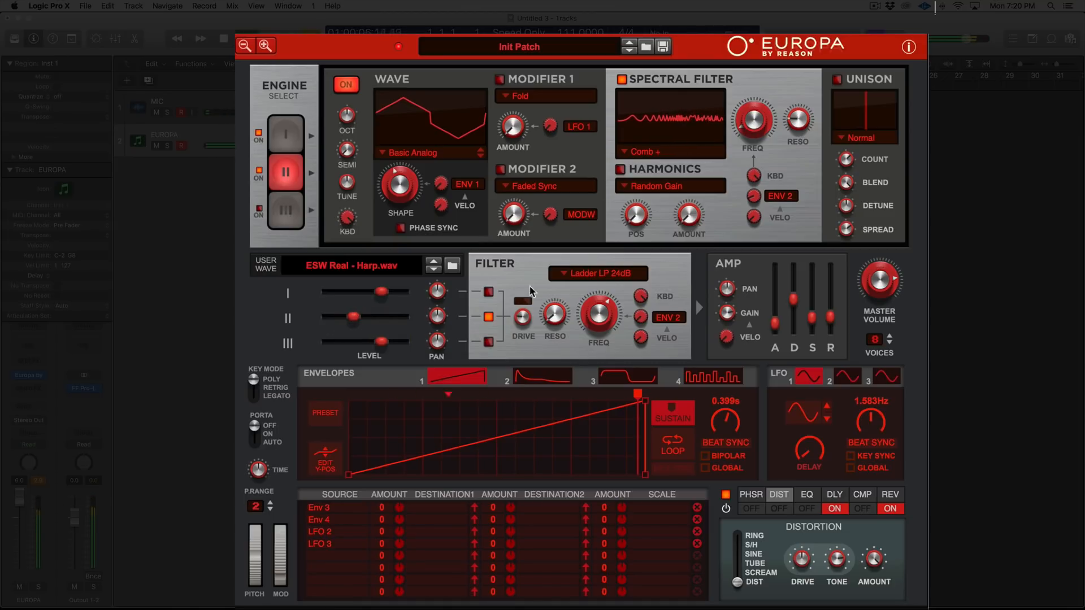